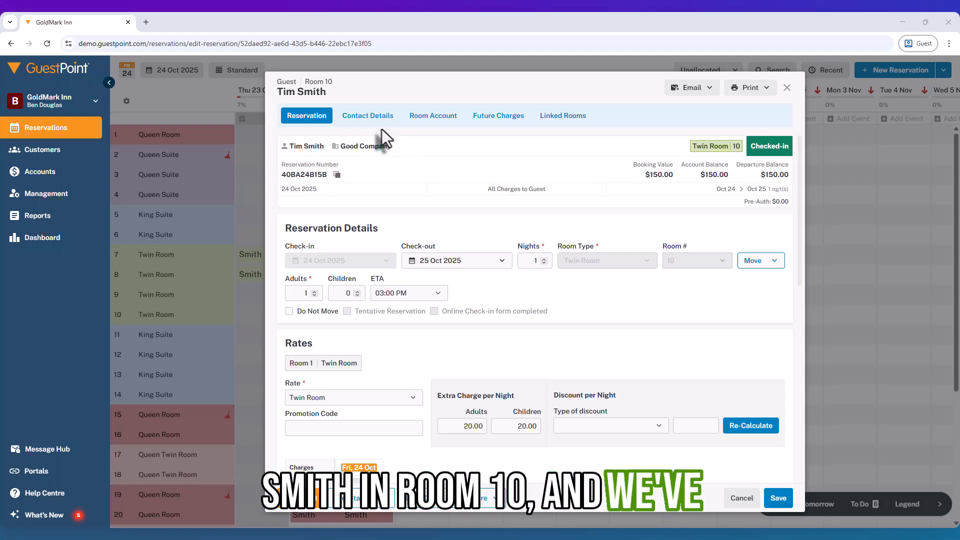
- Open the Good Company record from the Room 10 reservation's contact details and allow debtor invoices for it
click(368, 116)
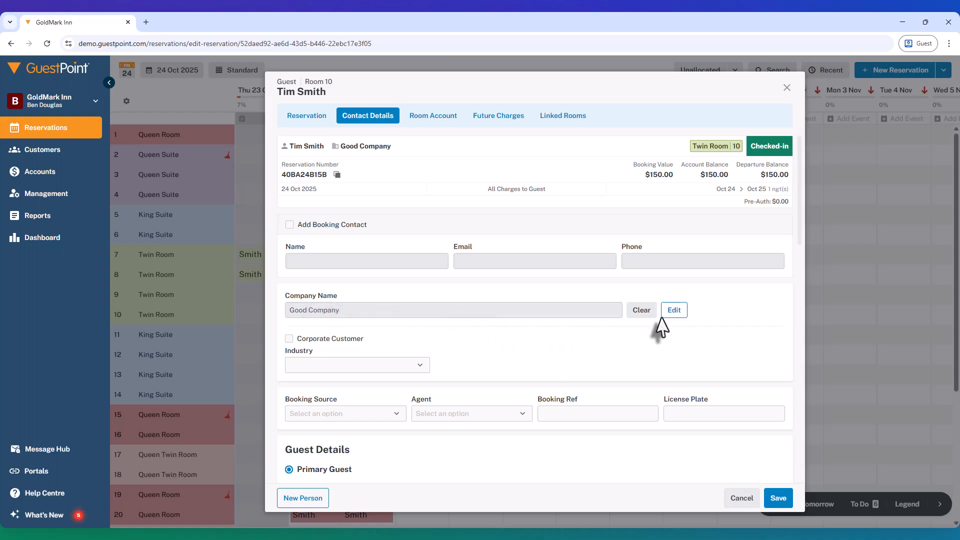
click(672, 314)
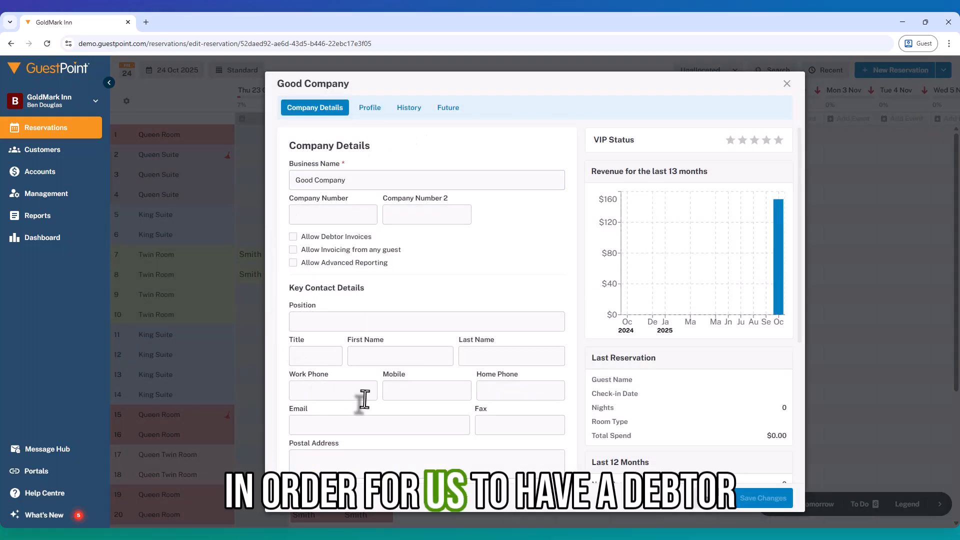
click(553, 325)
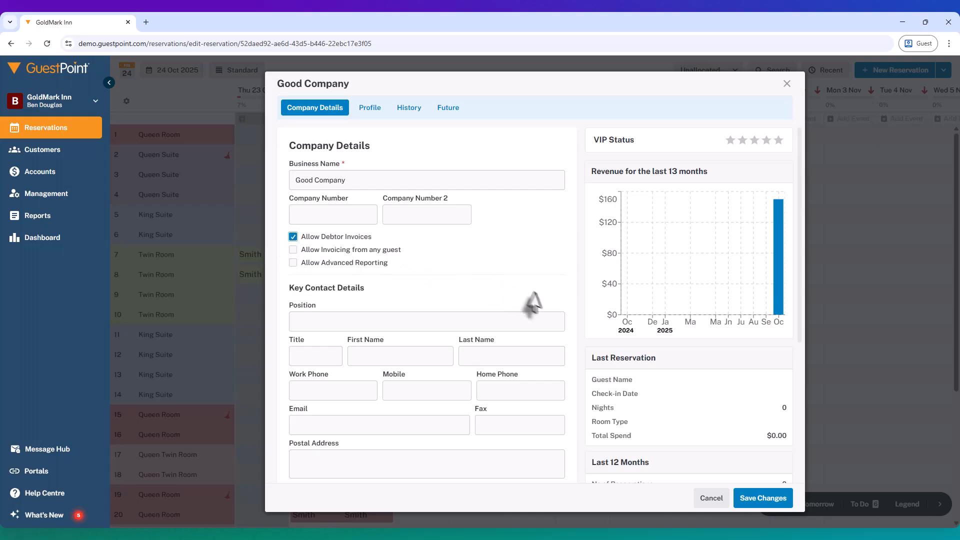
- Enter "7-day payment terms." as Good Company's special arrangements/rates and save the company changes
scroll(541, 308, down, 4)
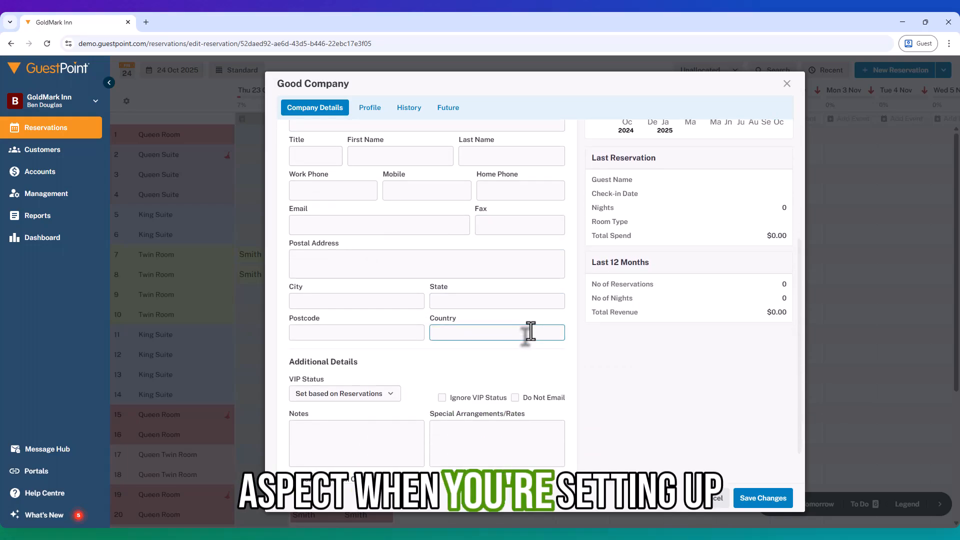
click(496, 445)
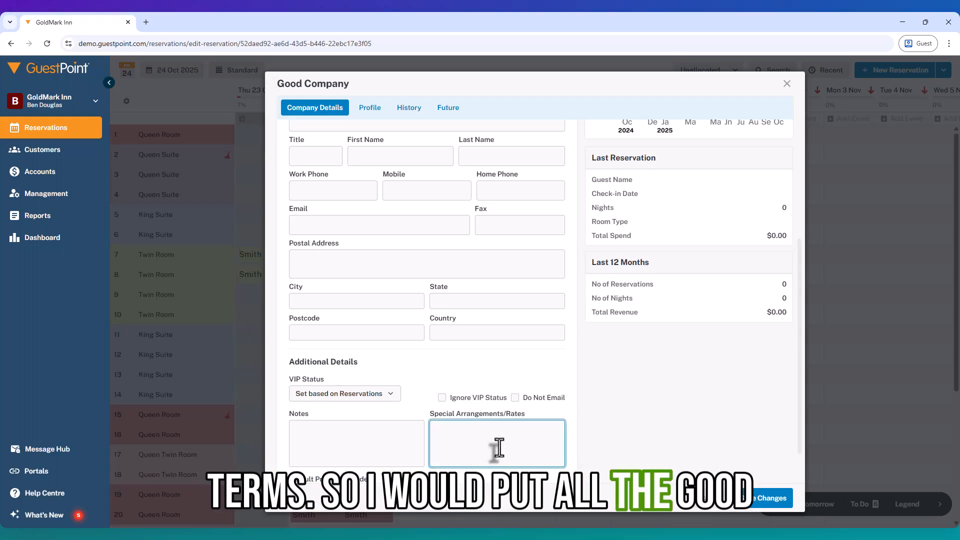
text(7-d)
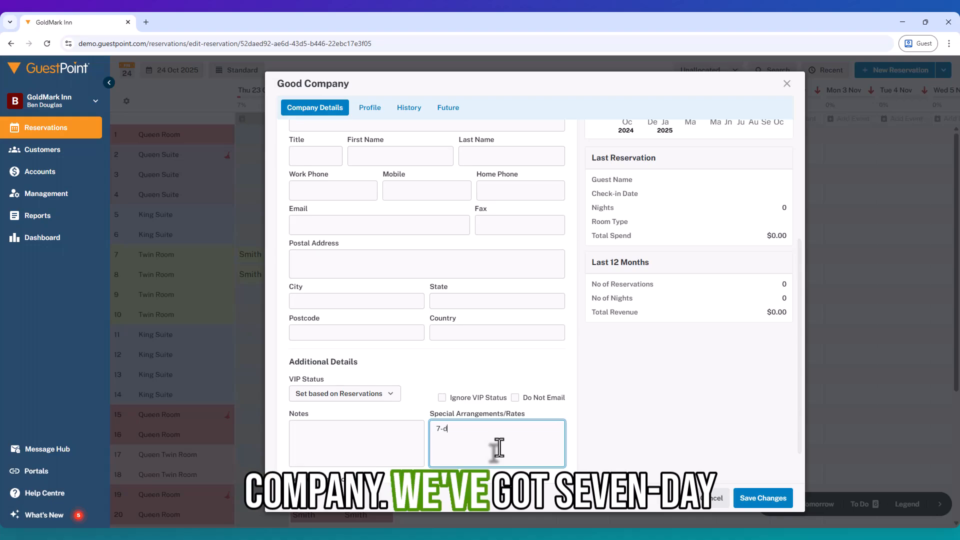
text(ay payment terms)
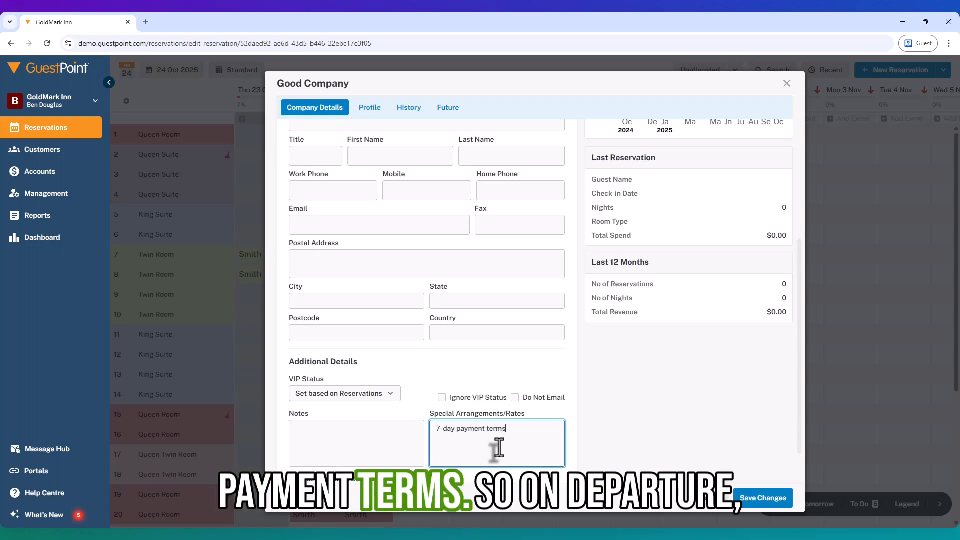
text(.)
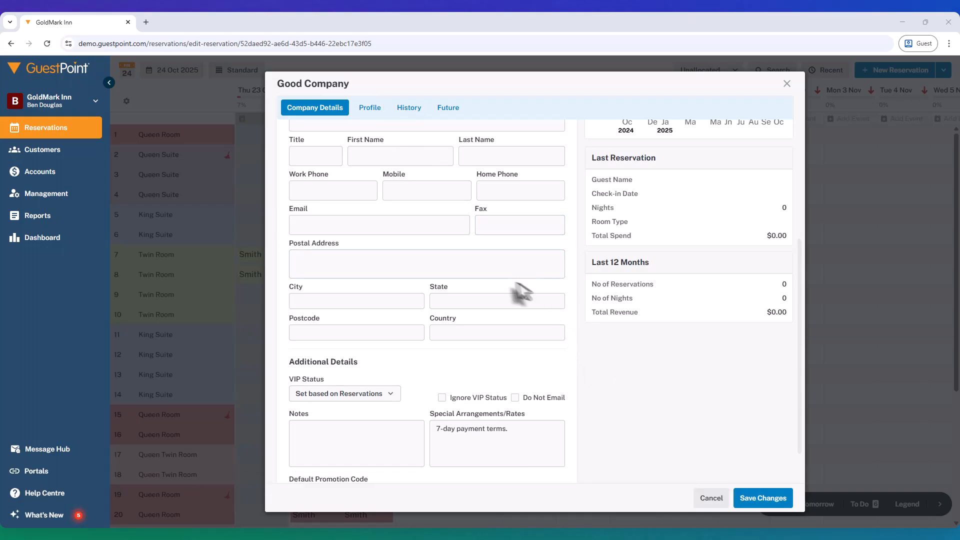
scroll(520, 293, up, 4)
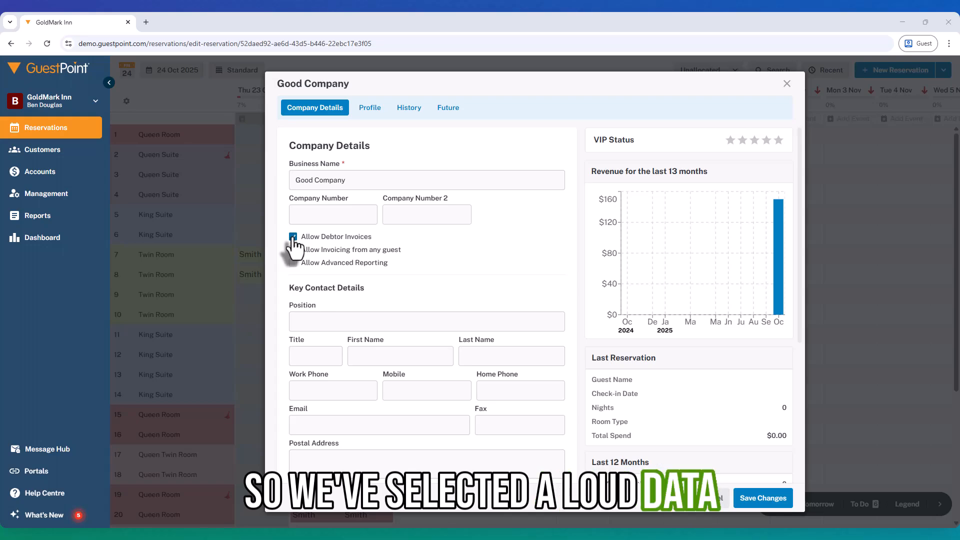
click(764, 499)
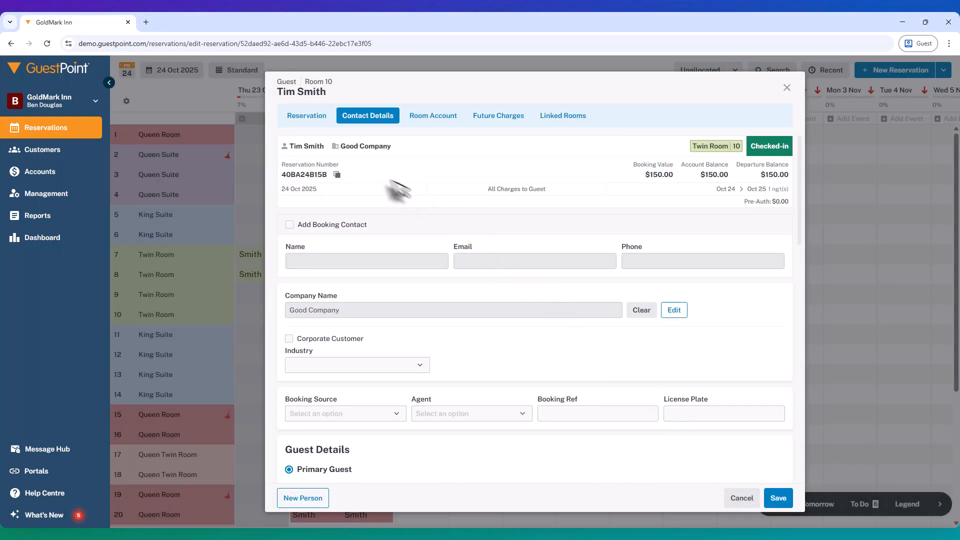
- Start the check-out of Room 10 from its room account, changing the check-out date to today
click(315, 117)
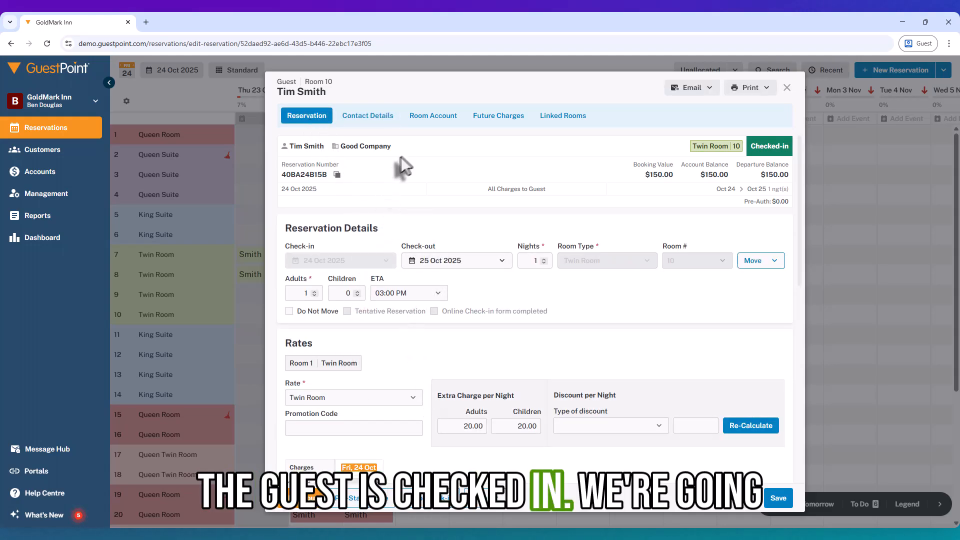
click(421, 121)
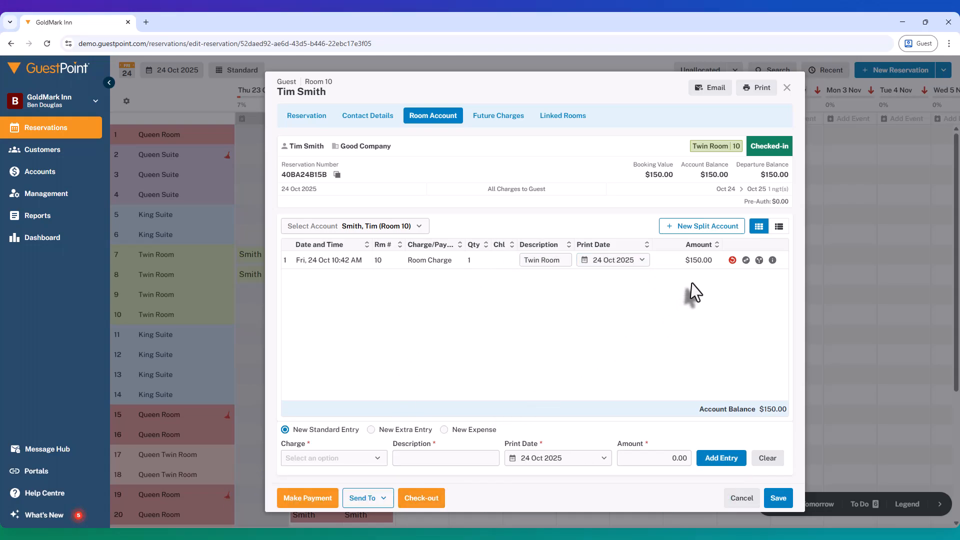
click(376, 502)
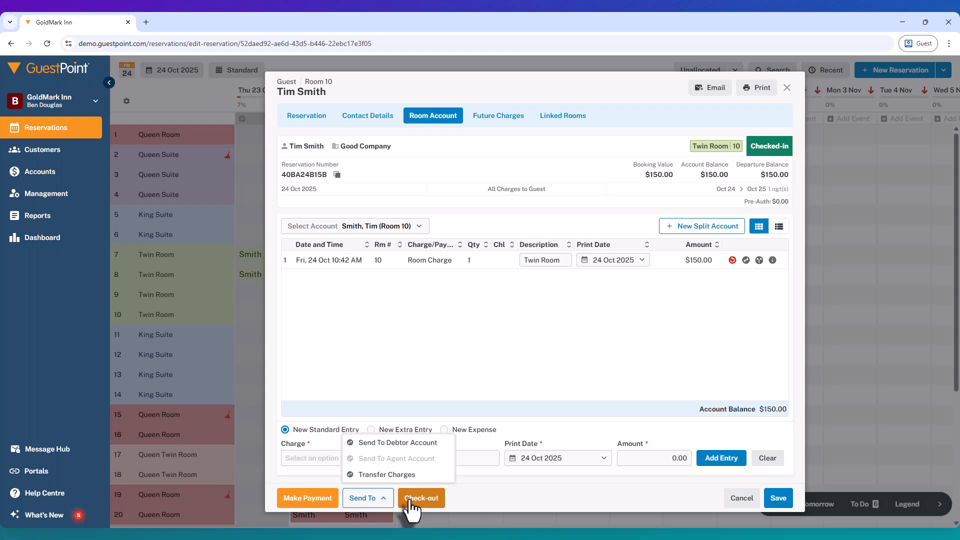
click(421, 498)
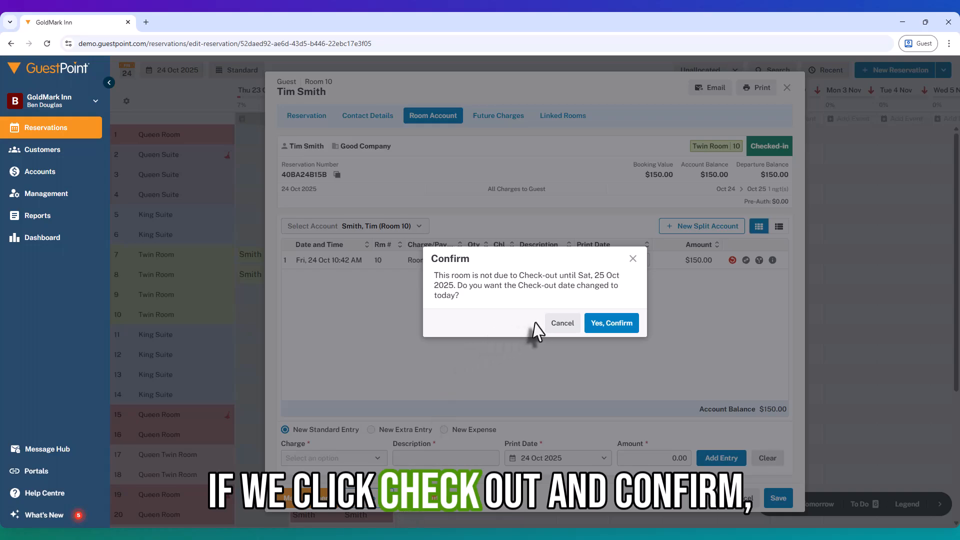
click(604, 326)
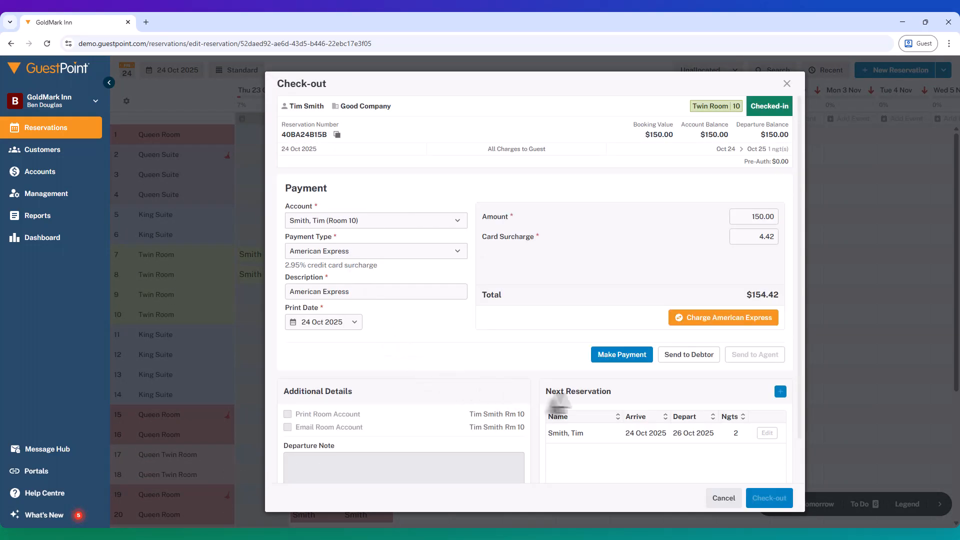
- Send the Twin Room charge of 24 Oct to the Good Company debtor account and save the reservation
click(688, 355)
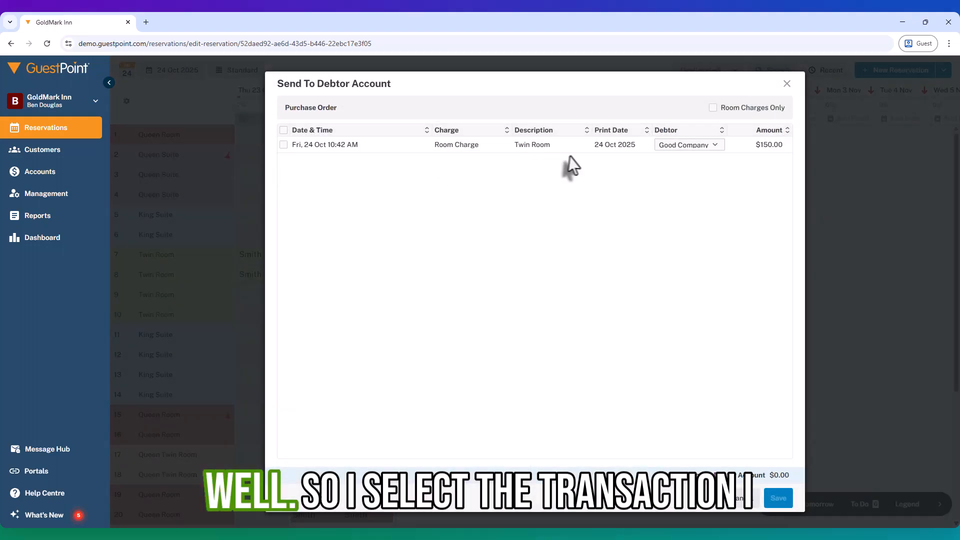
click(284, 145)
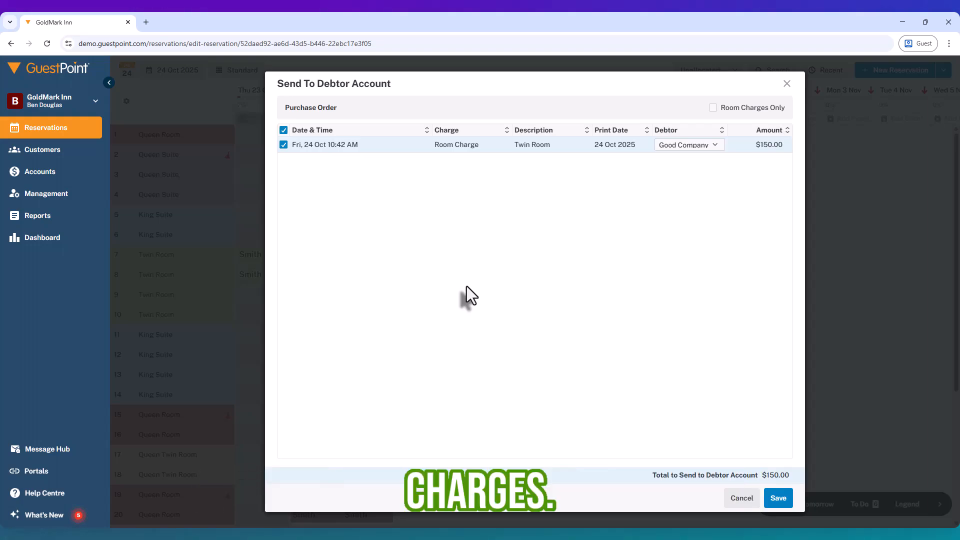
click(694, 146)
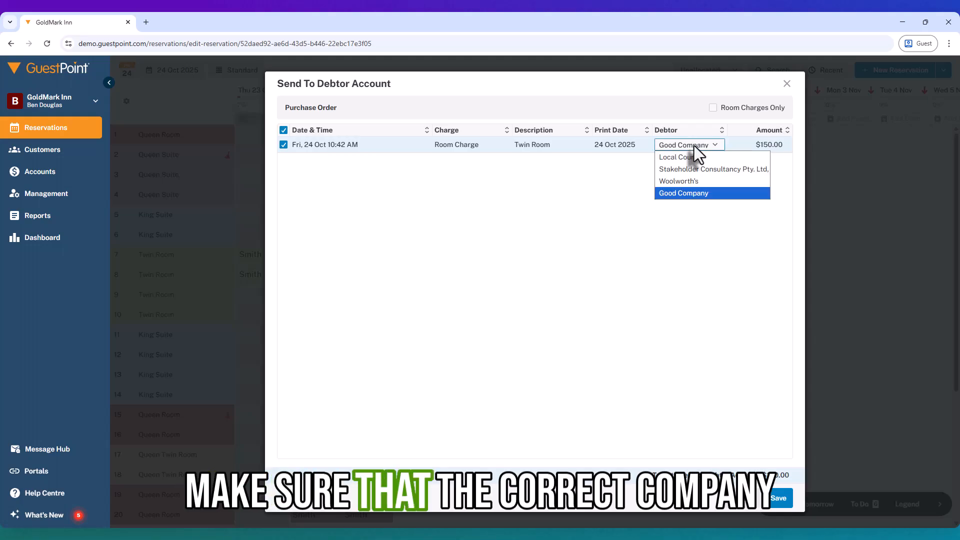
click(674, 190)
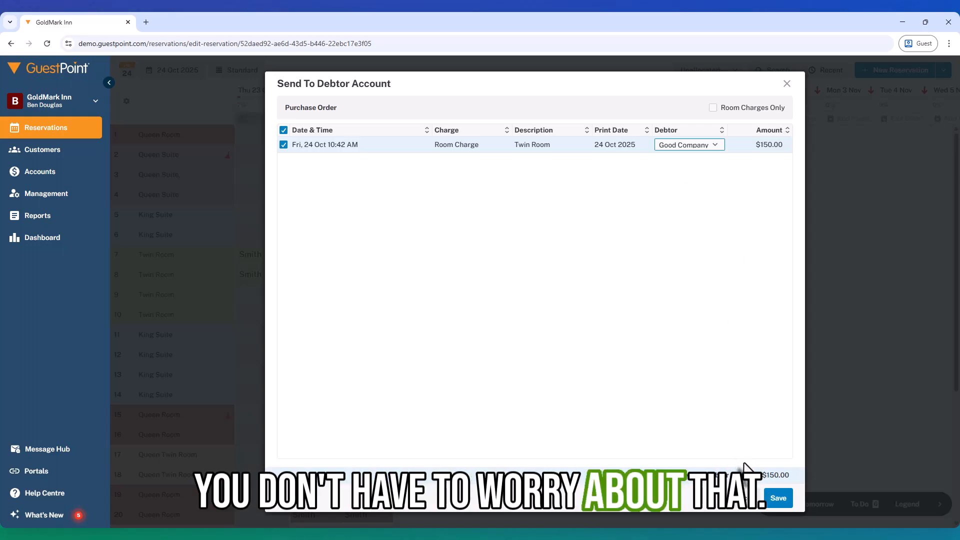
click(779, 504)
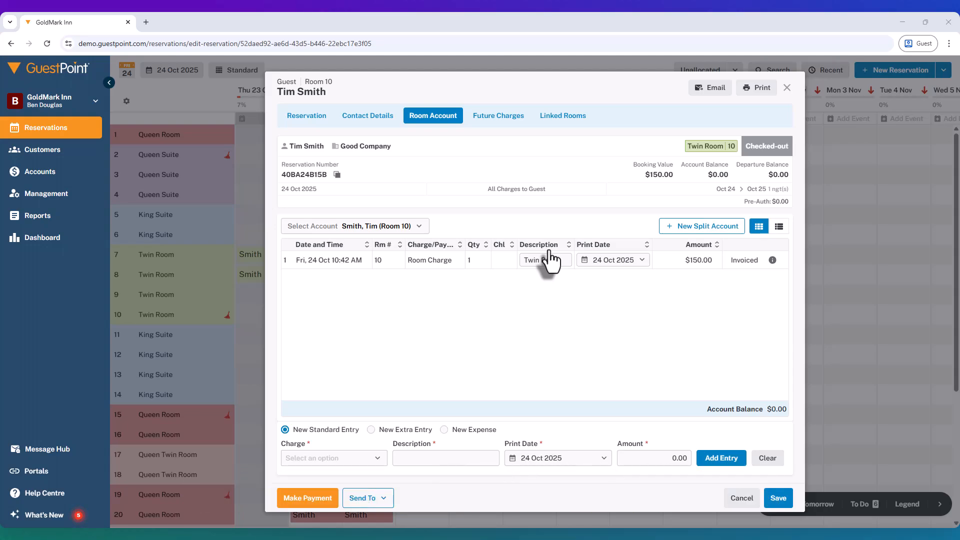
click(778, 498)
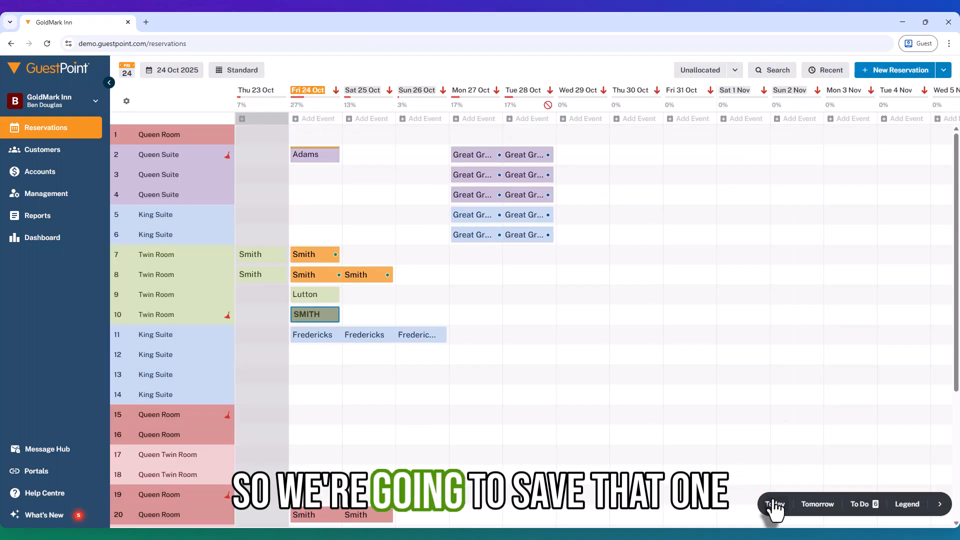
- Open Good Company's current transactions in the debtor accounts and view its invoice for the Room 10 stay
click(38, 176)
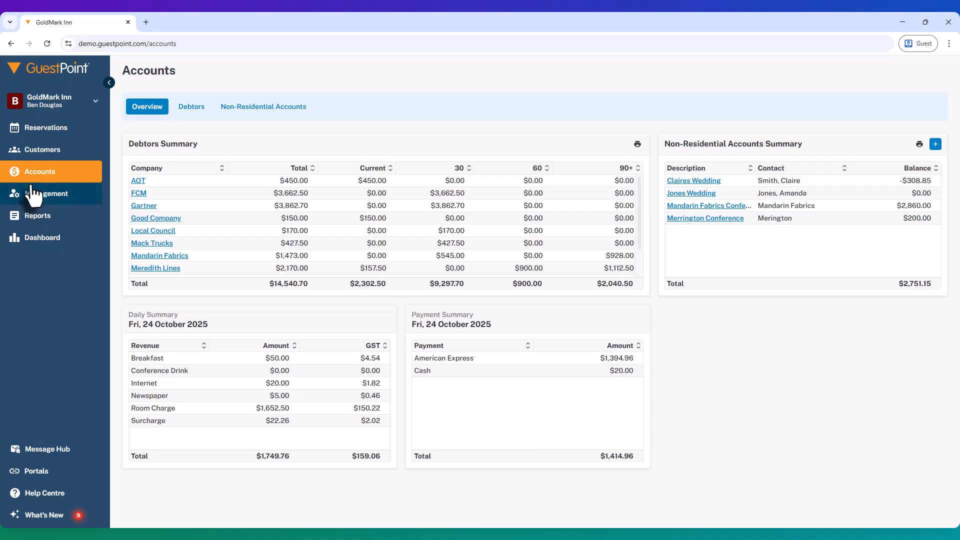
click(143, 219)
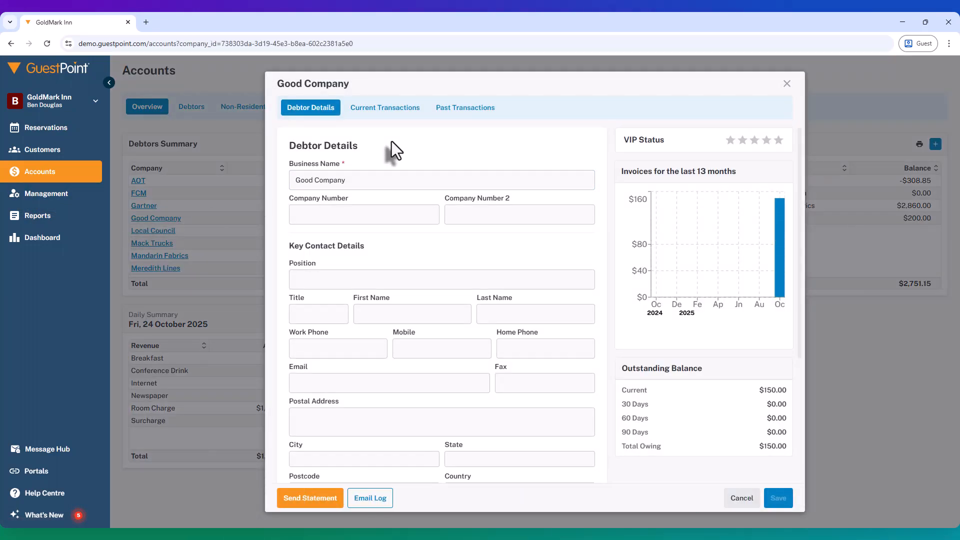
click(376, 109)
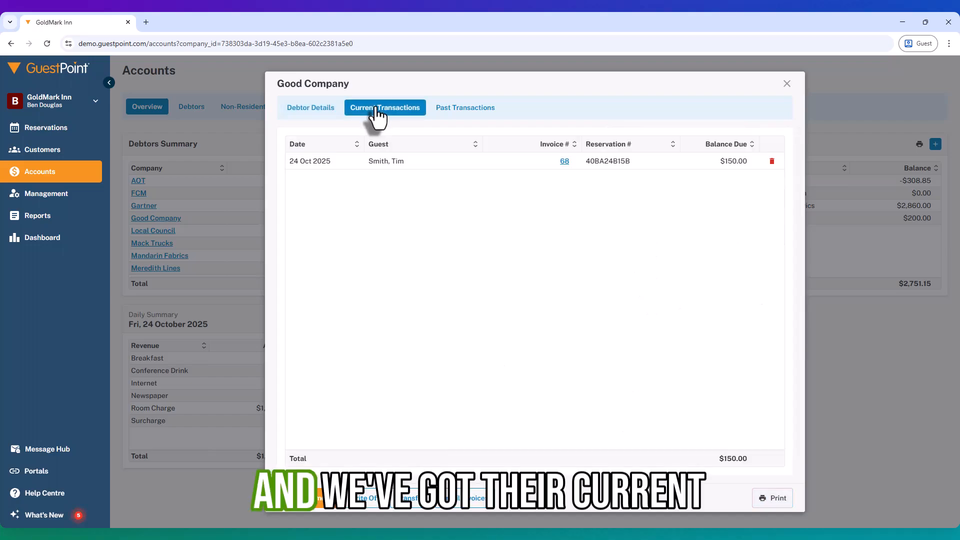
click(565, 162)
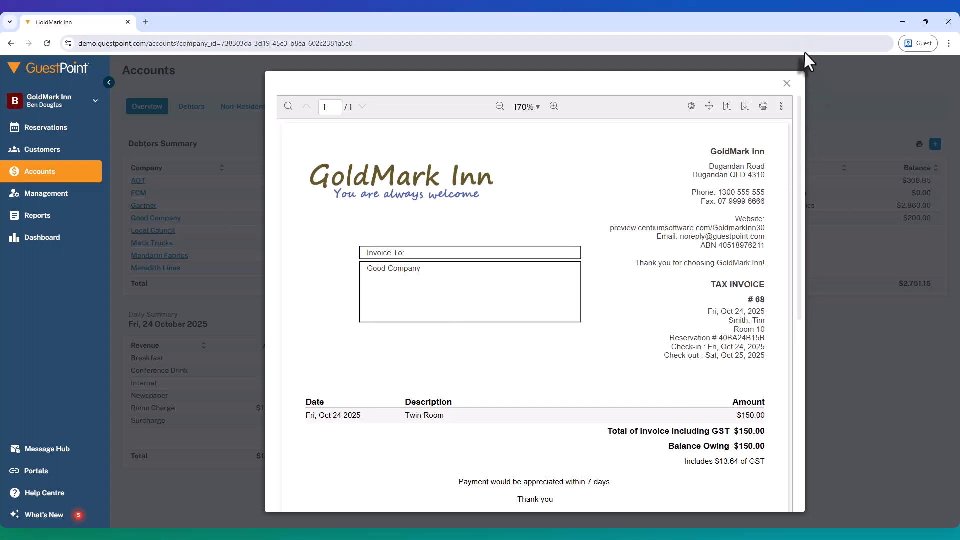
click(787, 84)
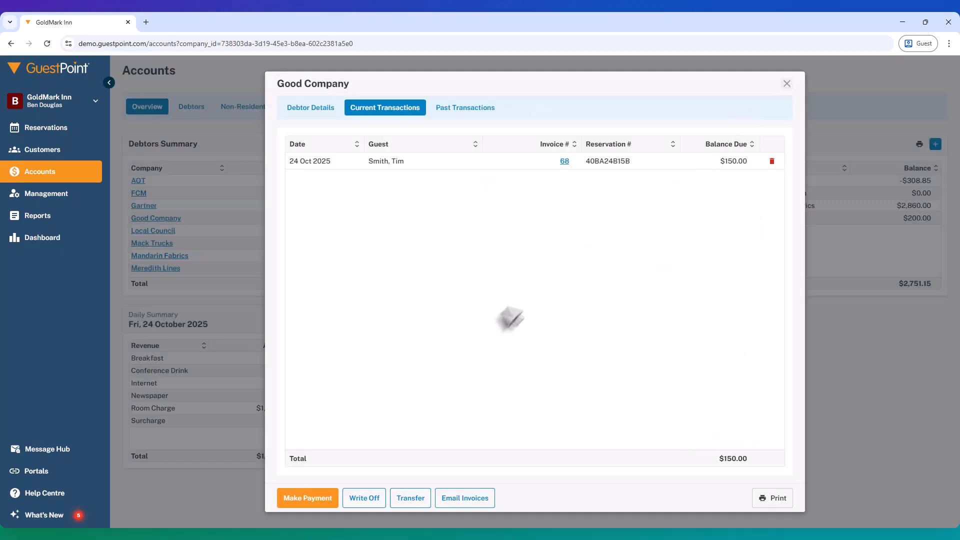
- Prepare an email with Good Company's 24 Oct 2025 invoice attached, and discard it without sending
click(464, 498)
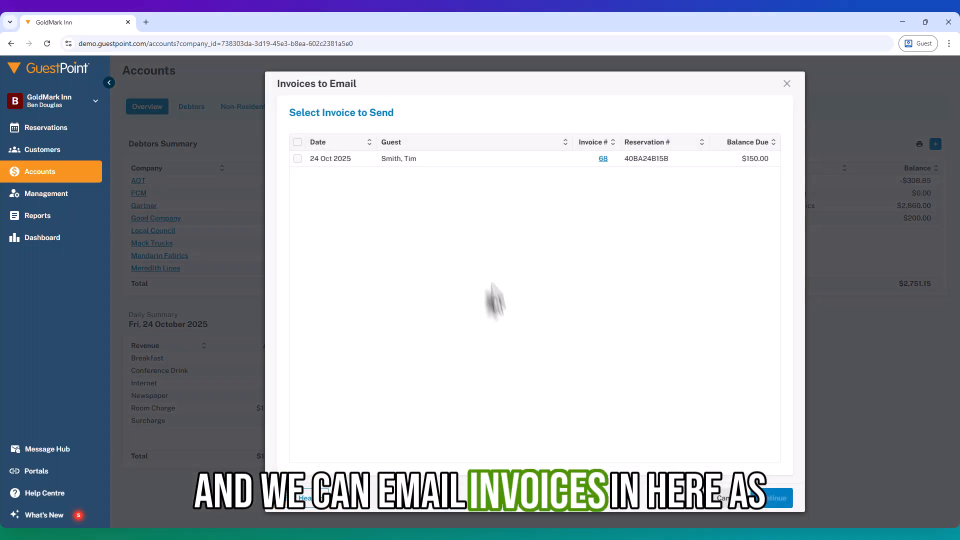
click(298, 159)
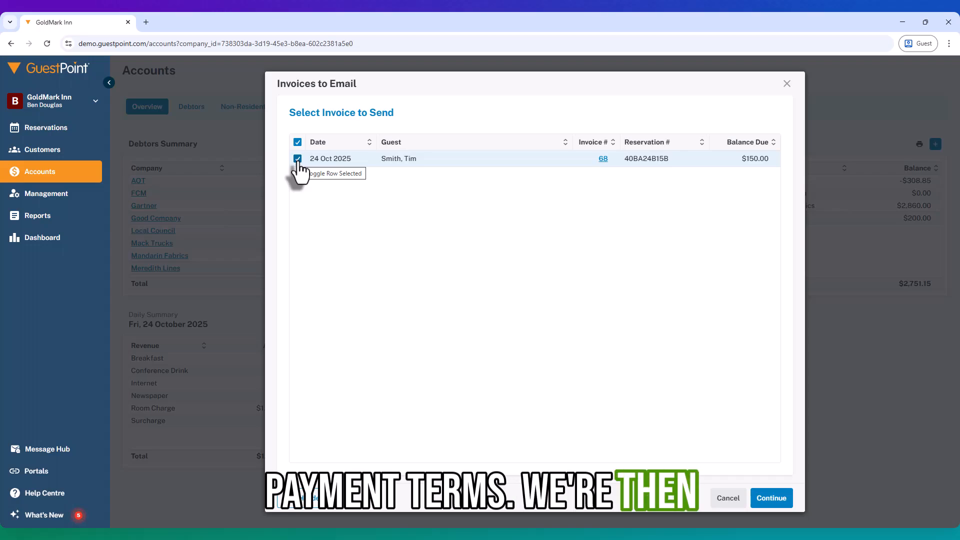
click(763, 507)
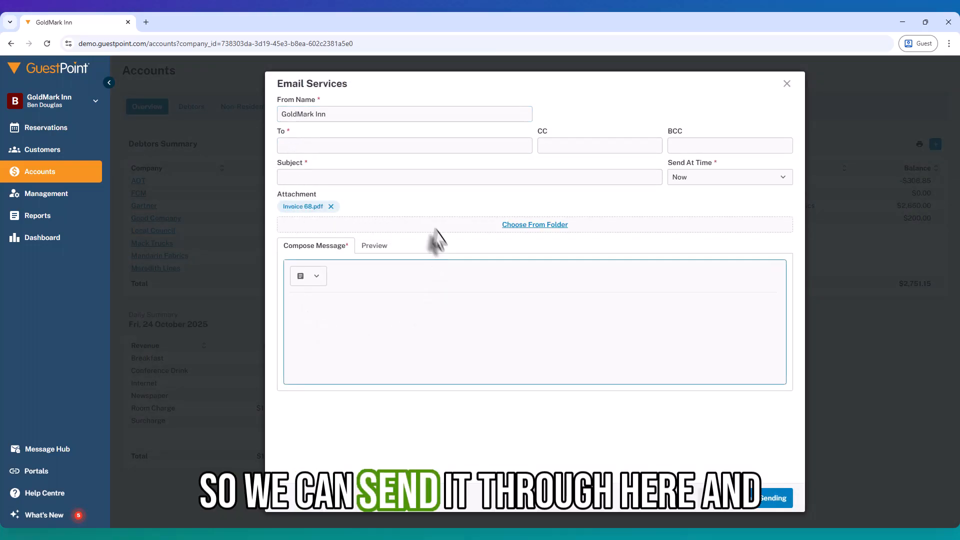
click(565, 148)
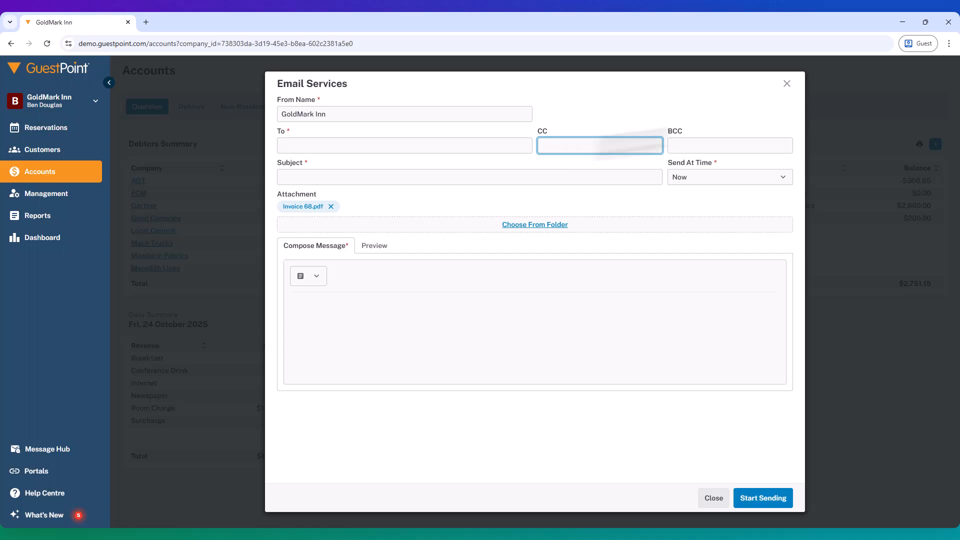
click(788, 85)
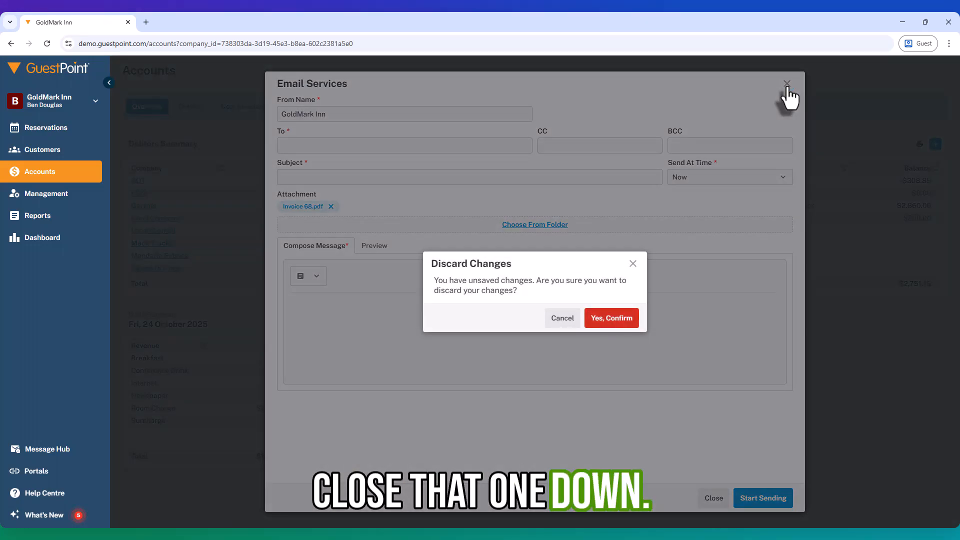
right_click(707, 204)
click(614, 323)
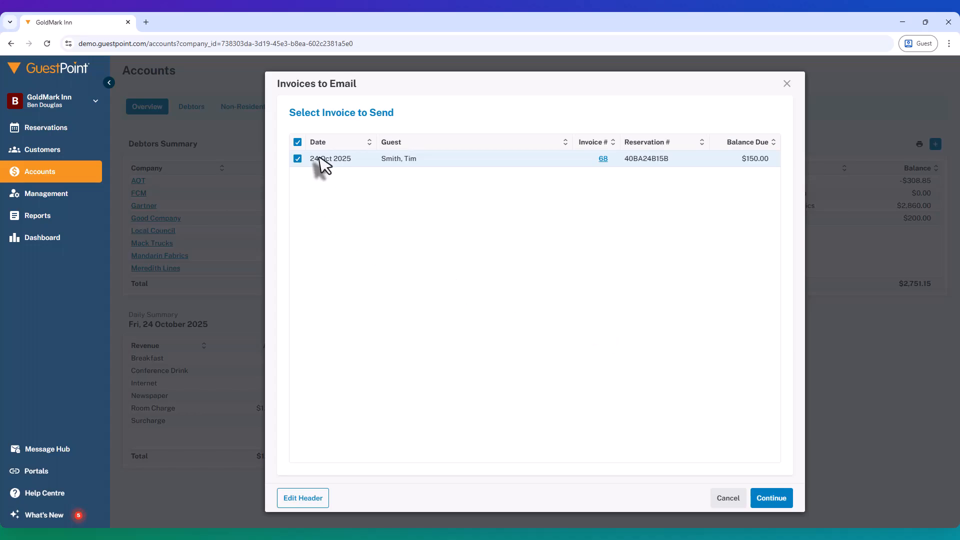
click(787, 84)
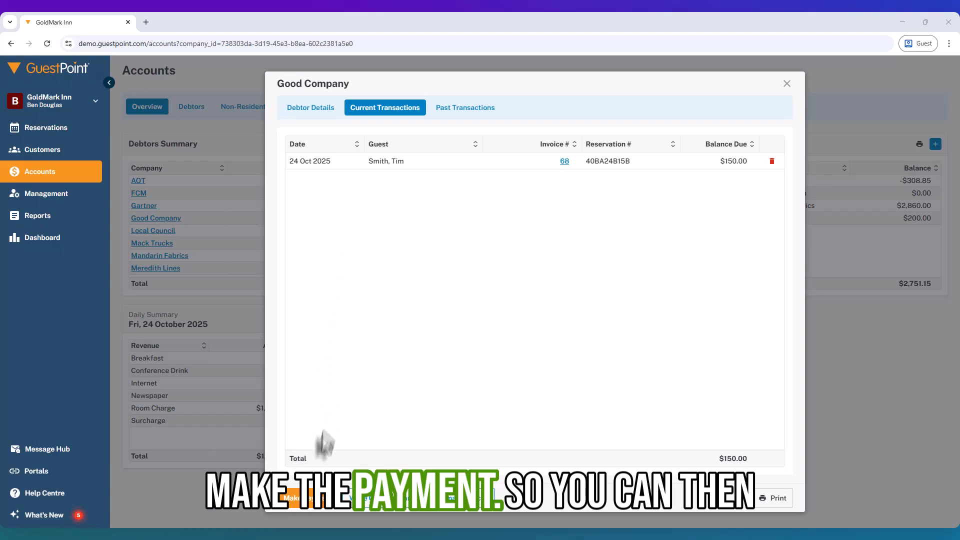
- Start a payment for Good Company's 24 Oct 2025 invoice, view the payment types, and discard it without saving
click(296, 500)
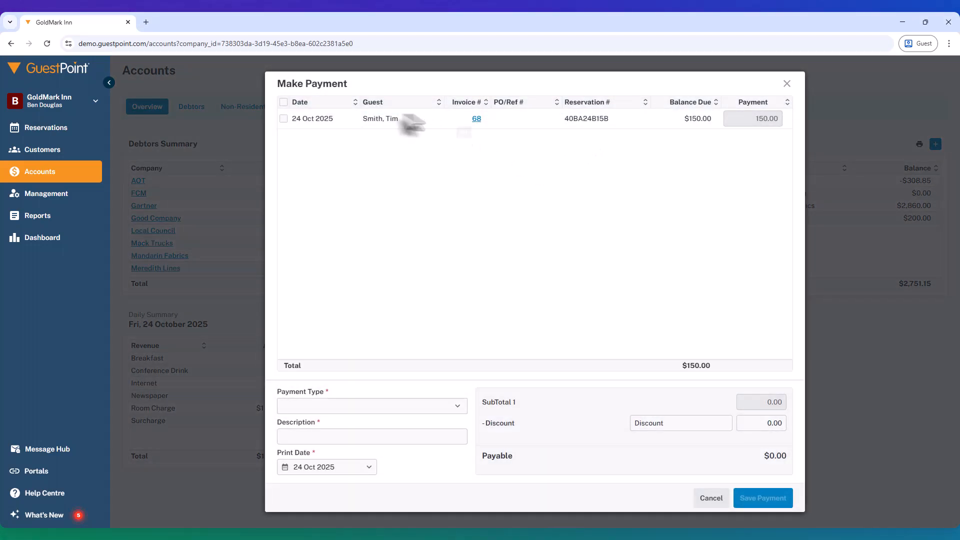
click(284, 119)
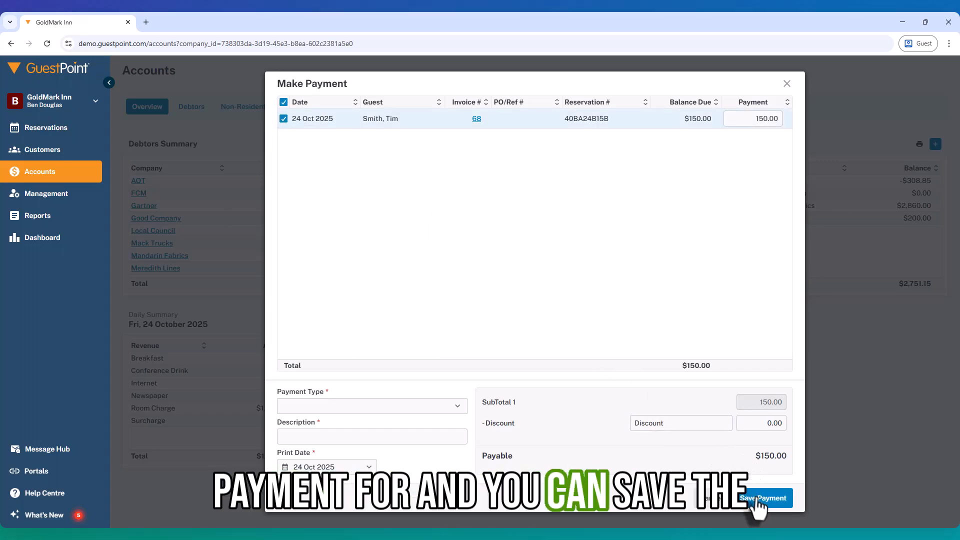
click(295, 407)
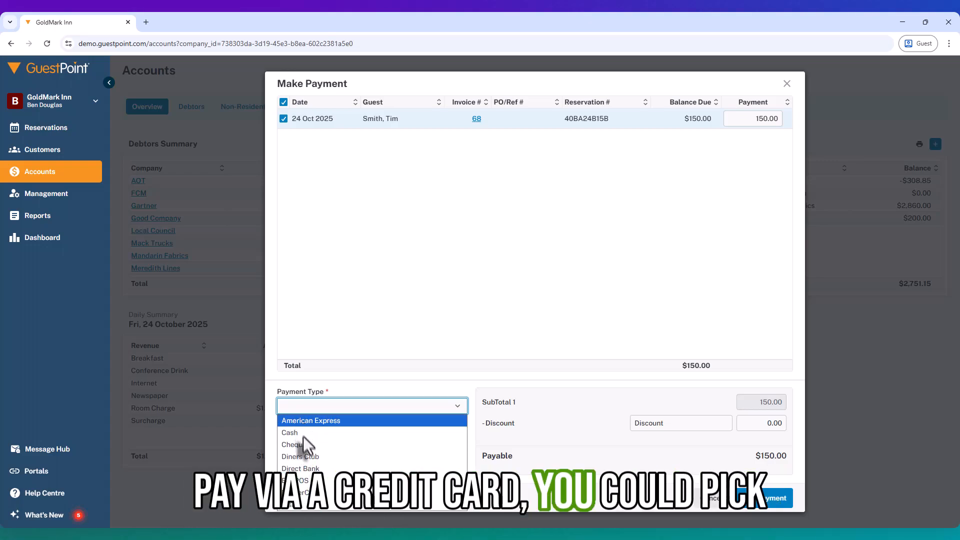
click(365, 287)
click(340, 438)
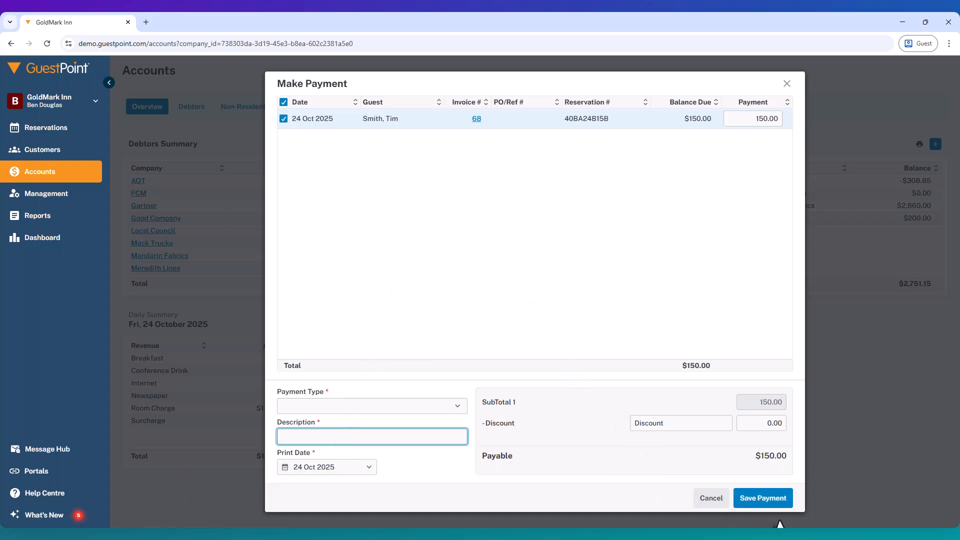
click(788, 82)
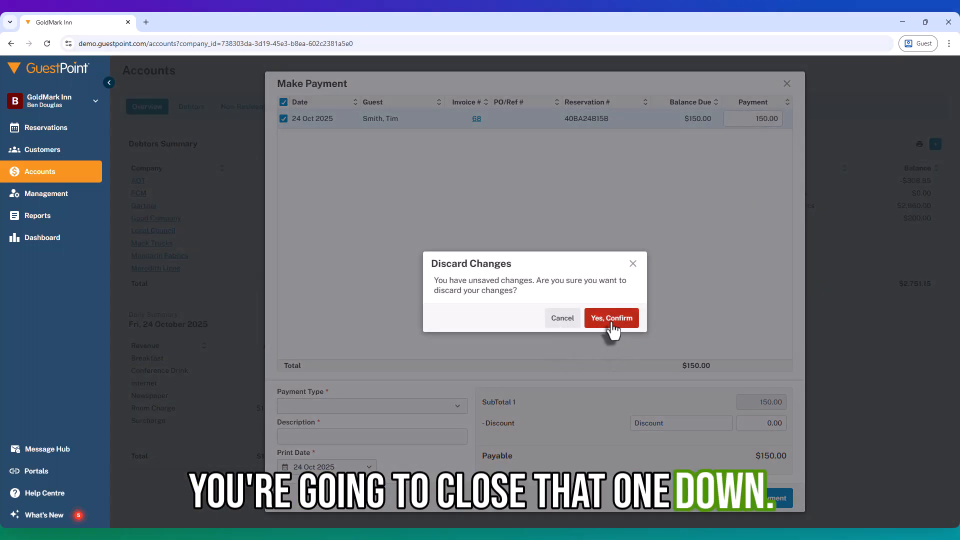
click(611, 319)
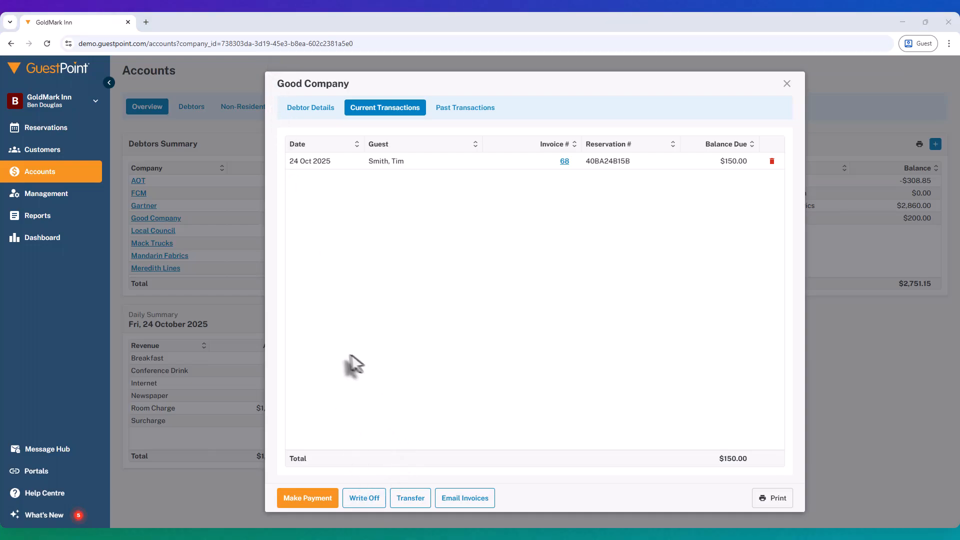
- Select Good Company's 24 Oct 2025 invoice for write-off and leave the write-off without saving
click(356, 502)
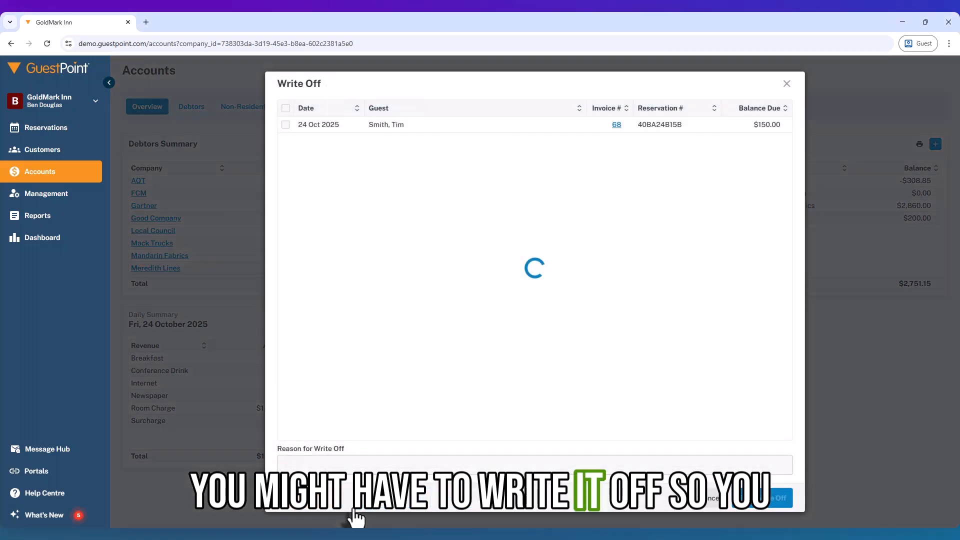
click(286, 125)
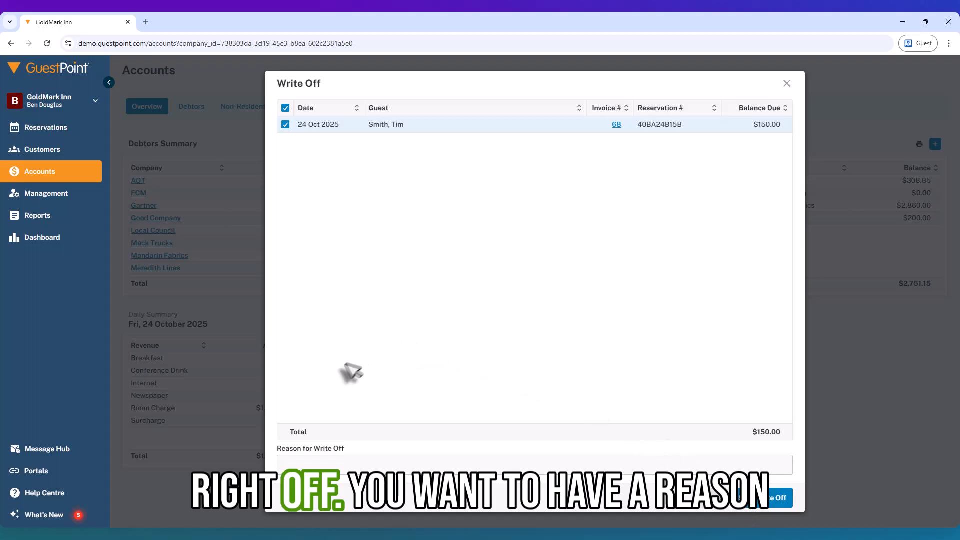
click(308, 463)
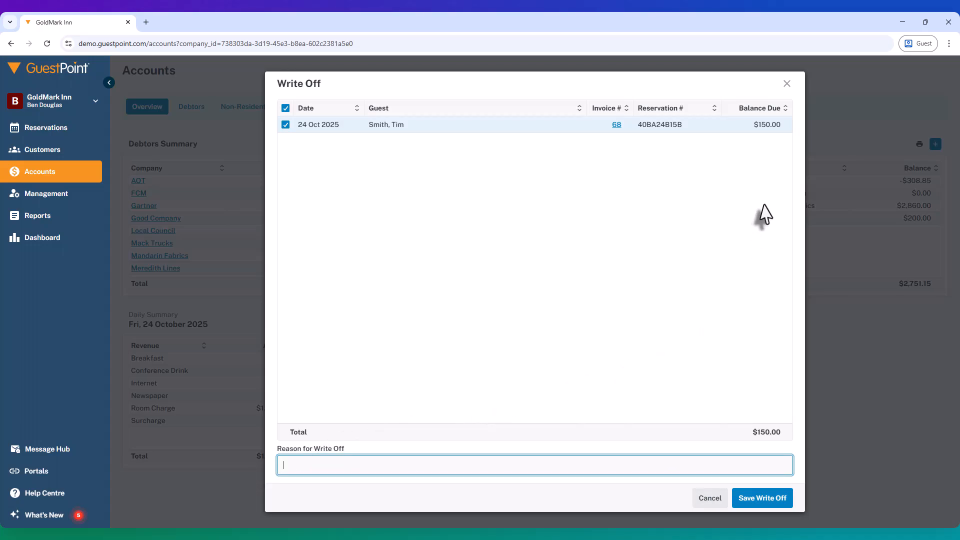
click(787, 86)
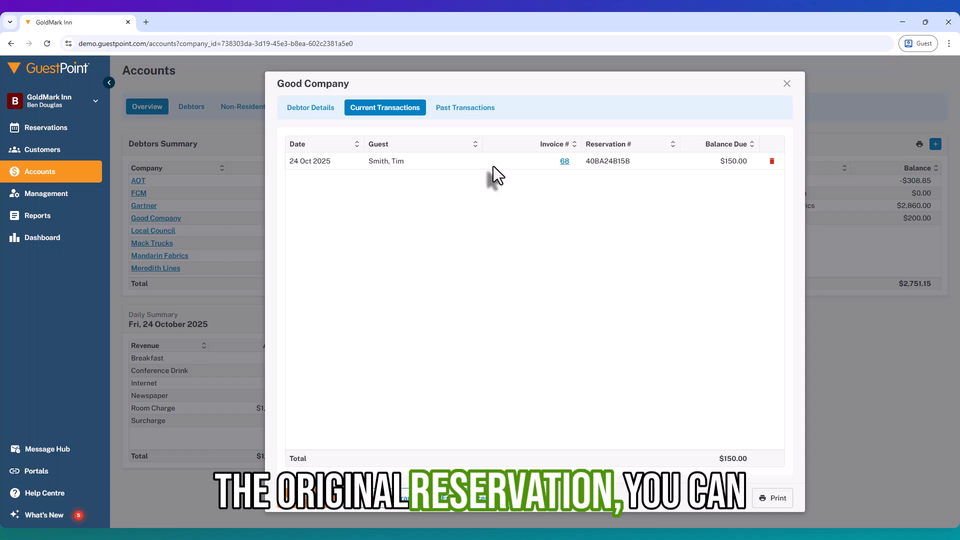
- Delete the 24 Oct 2025 invoice from Good Company's current transactions and close the debtor account
click(773, 165)
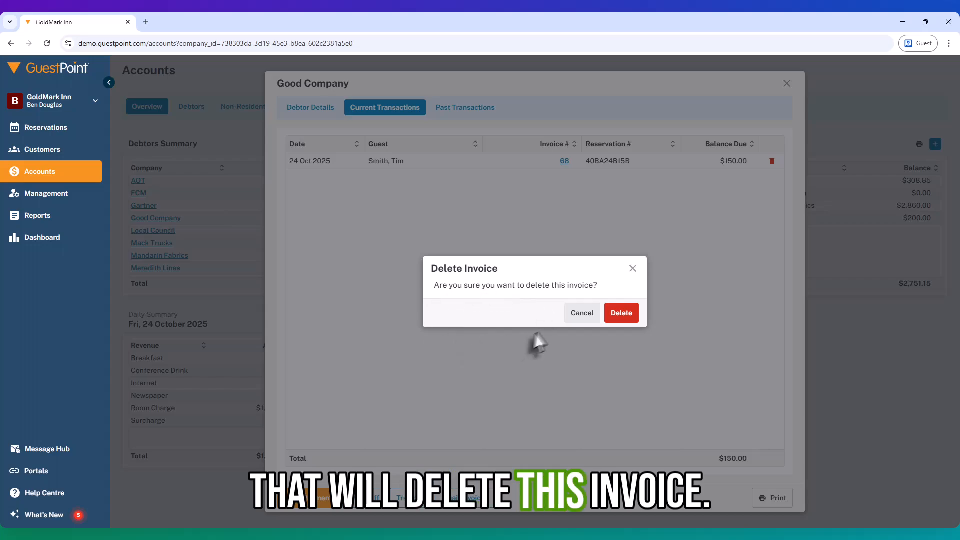
click(631, 314)
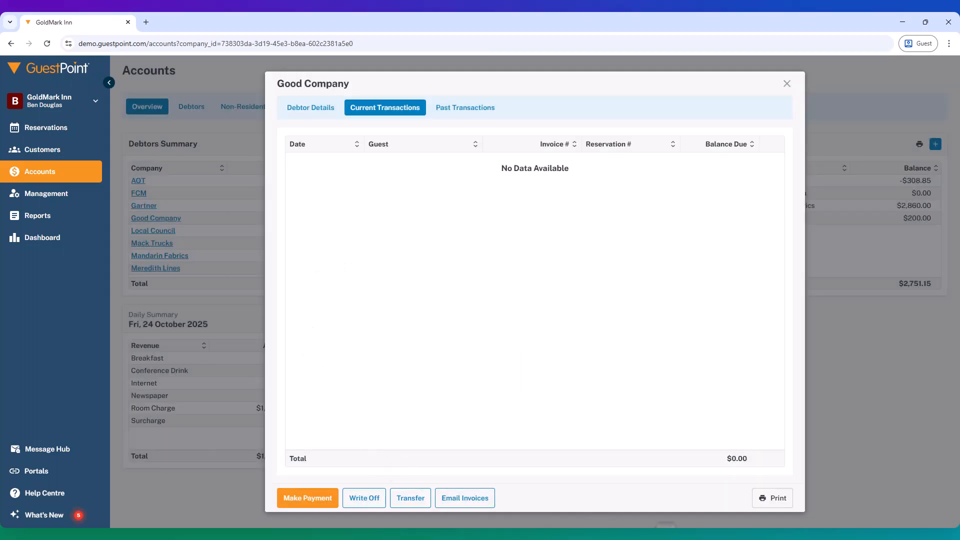
click(787, 83)
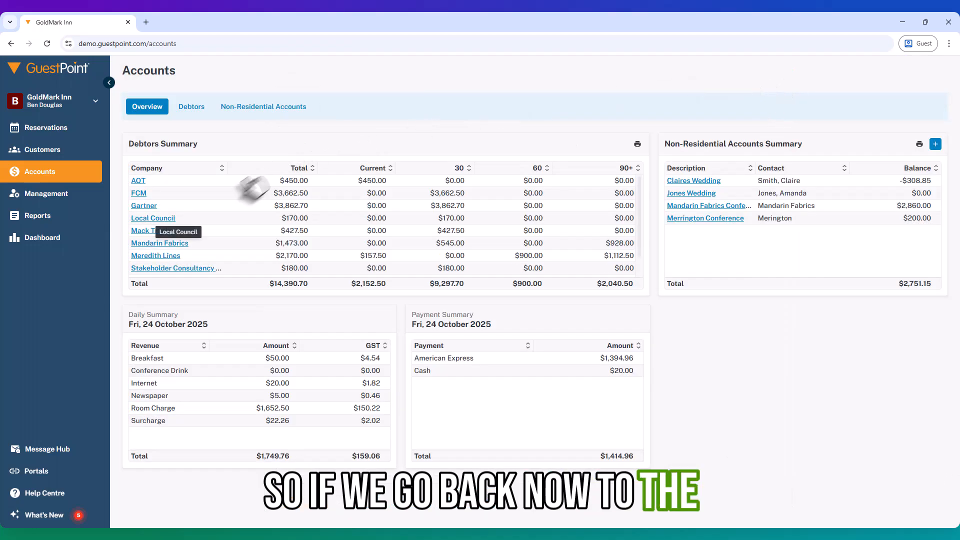
- View the room account of the checked-out Room 10 reservation on 24 Oct
click(32, 134)
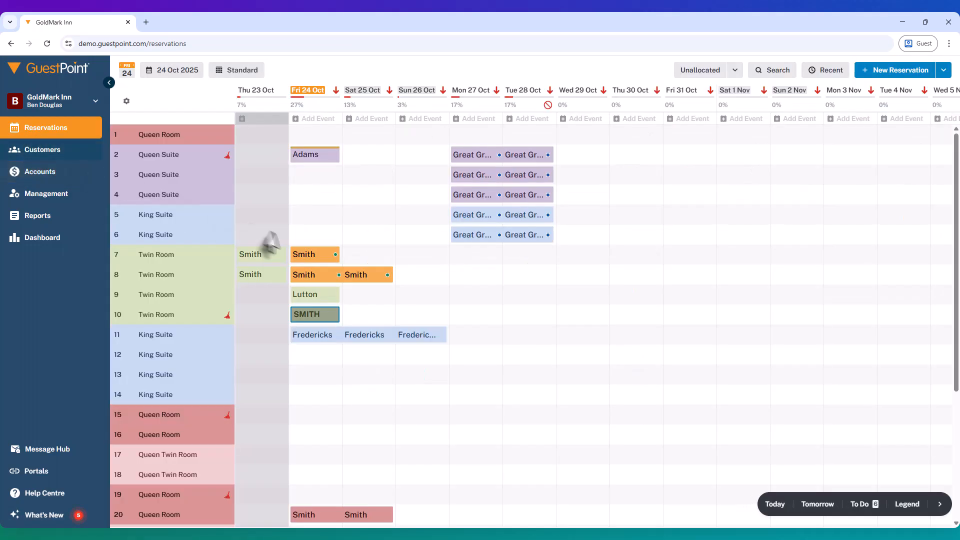
click(304, 318)
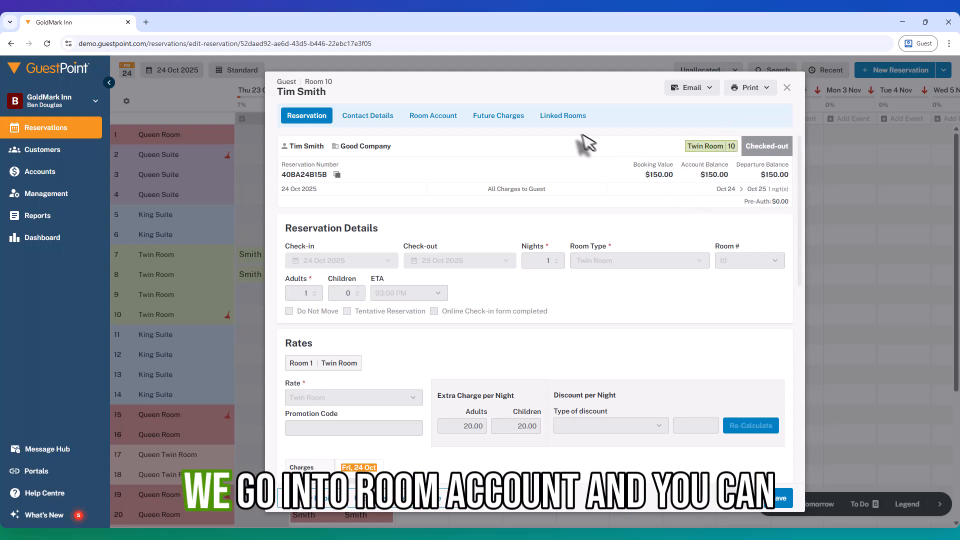
click(426, 120)
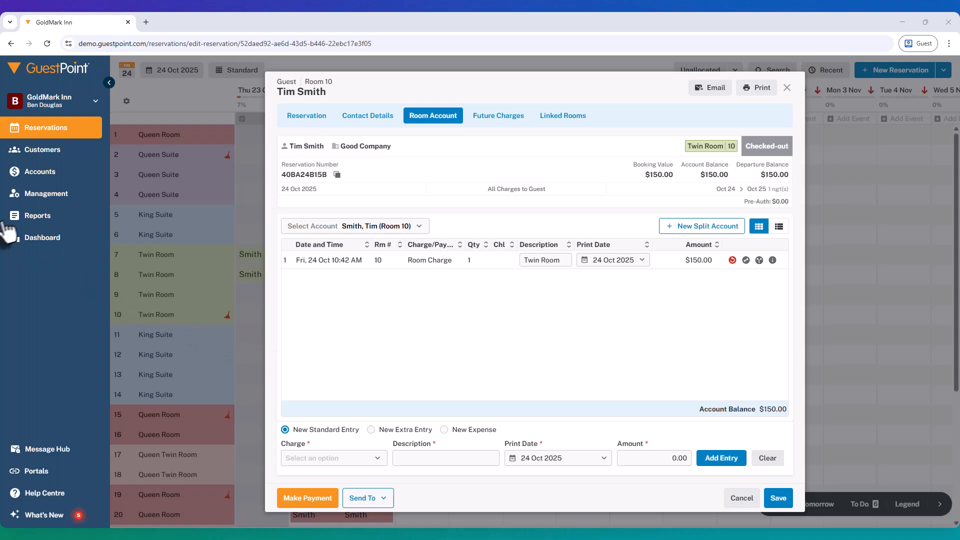
- Open the Room 10 reservation from the re-opened accounts listed in today's Roll Over
click(42, 196)
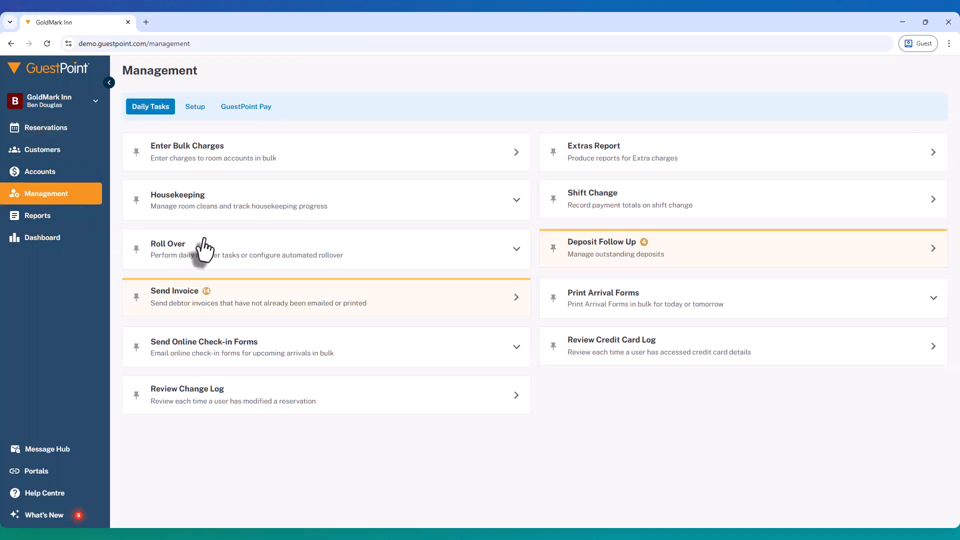
click(176, 261)
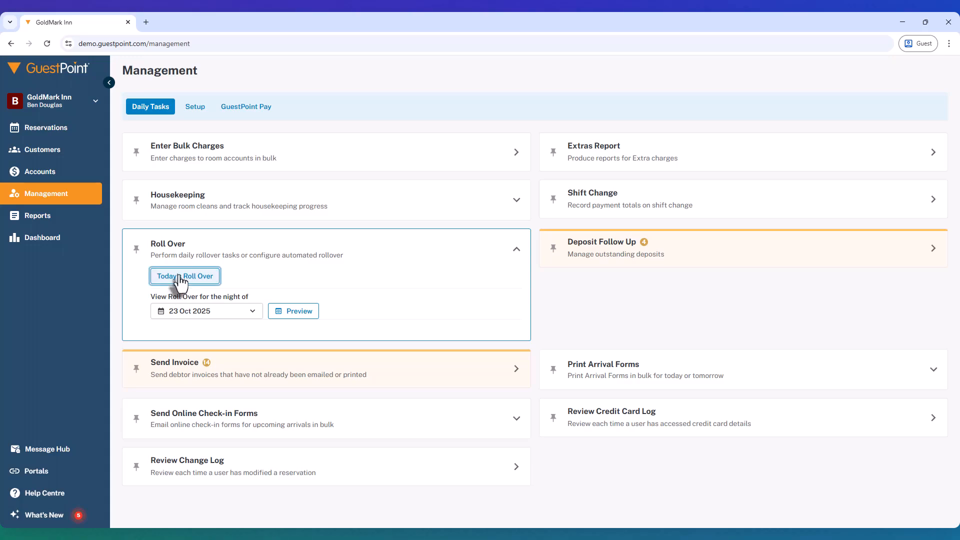
click(181, 278)
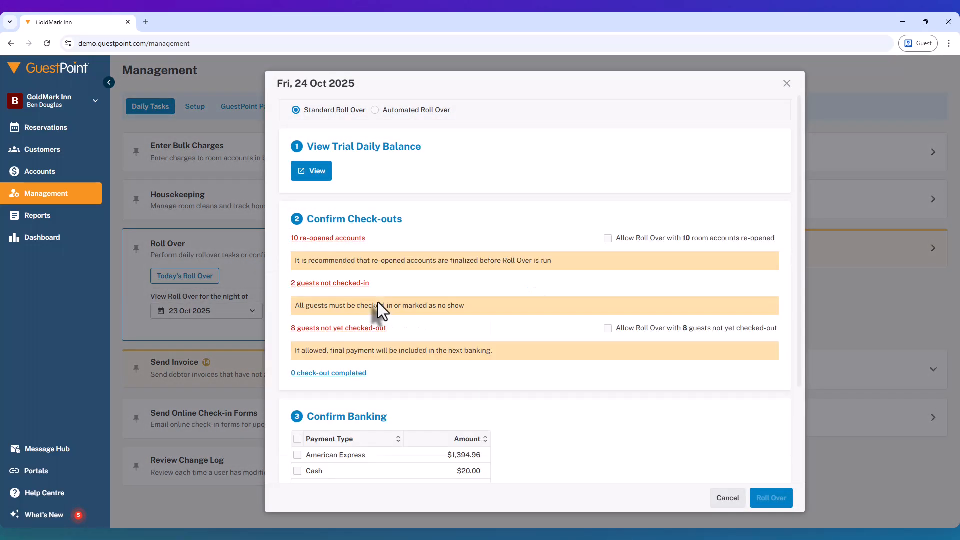
click(299, 239)
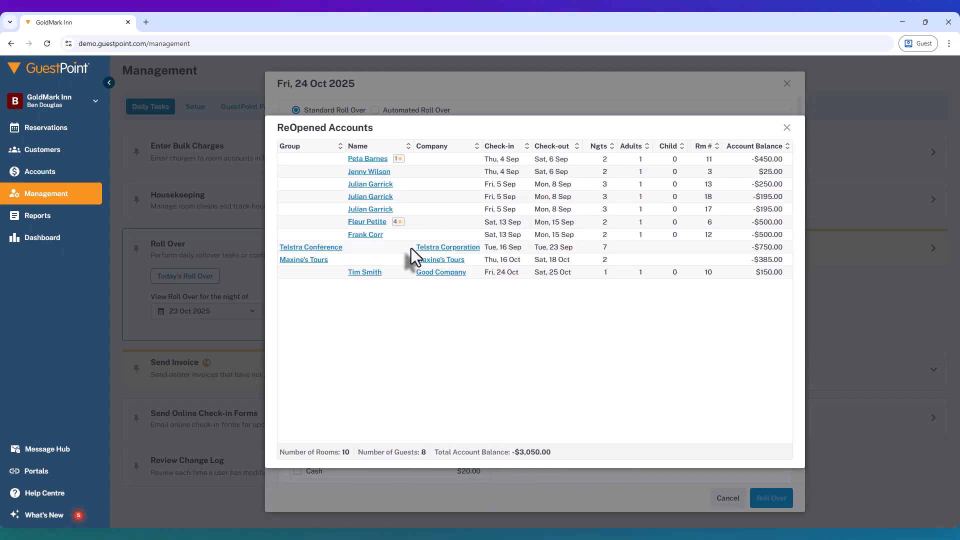
click(354, 273)
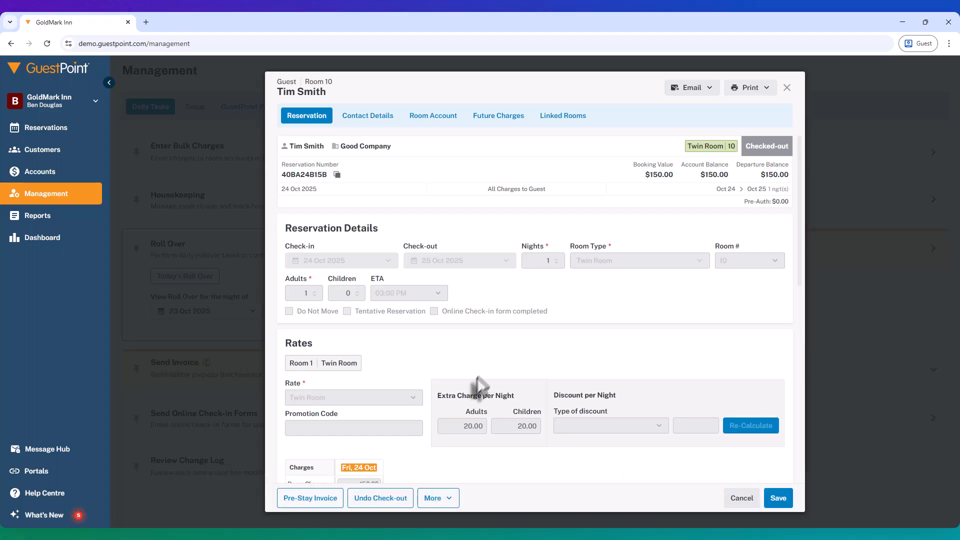
click(452, 498)
click(452, 498)
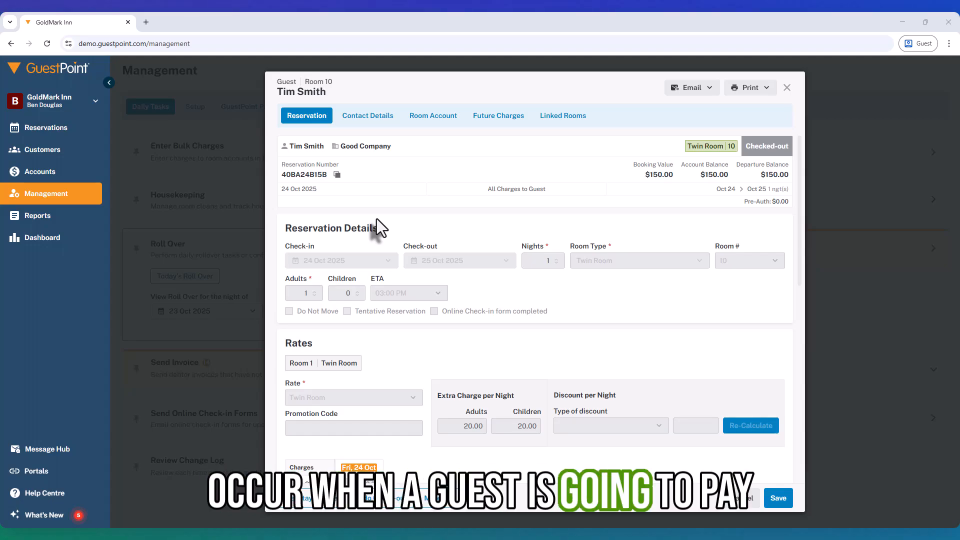
- Send Room 10's 24 Oct Twin Room charge from its room account to the Good Company debtor account again and save the reservation
click(418, 120)
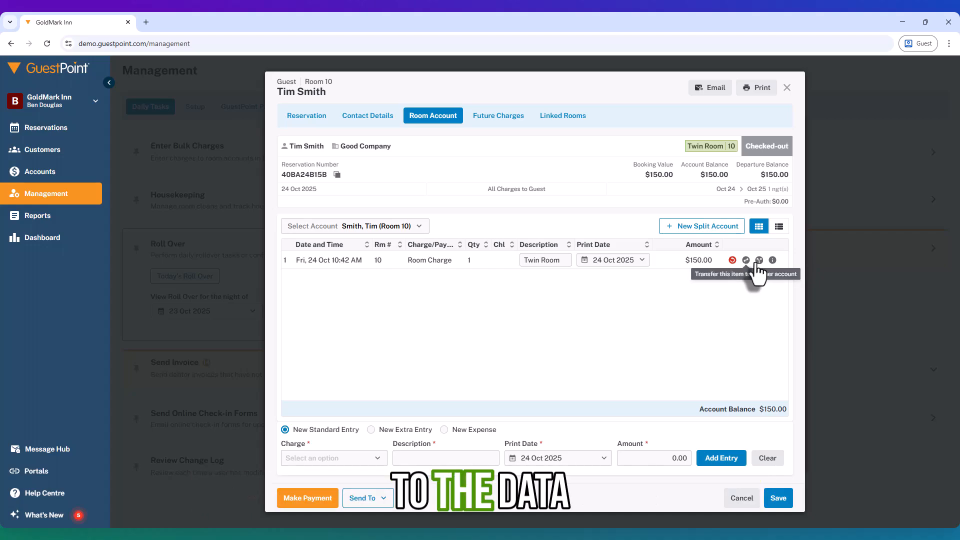
click(383, 500)
click(395, 443)
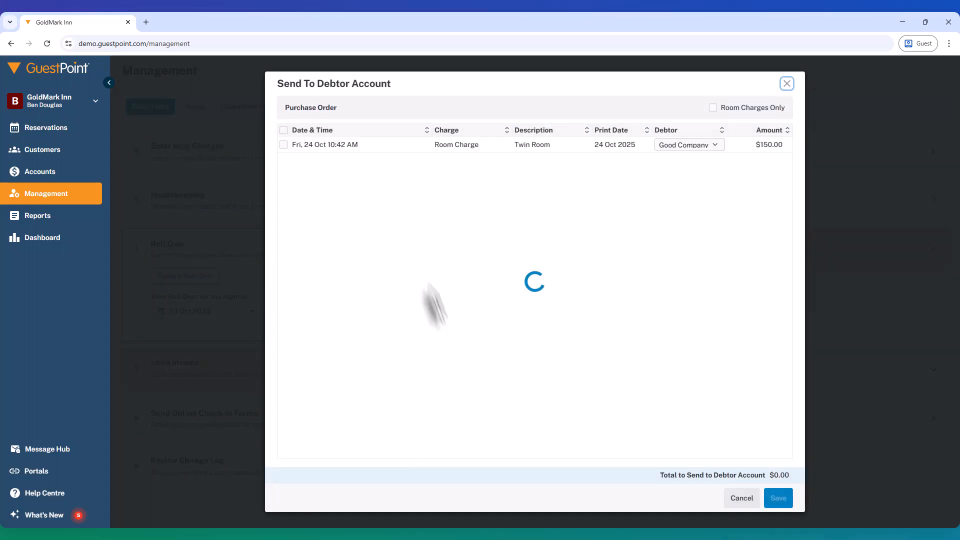
click(283, 144)
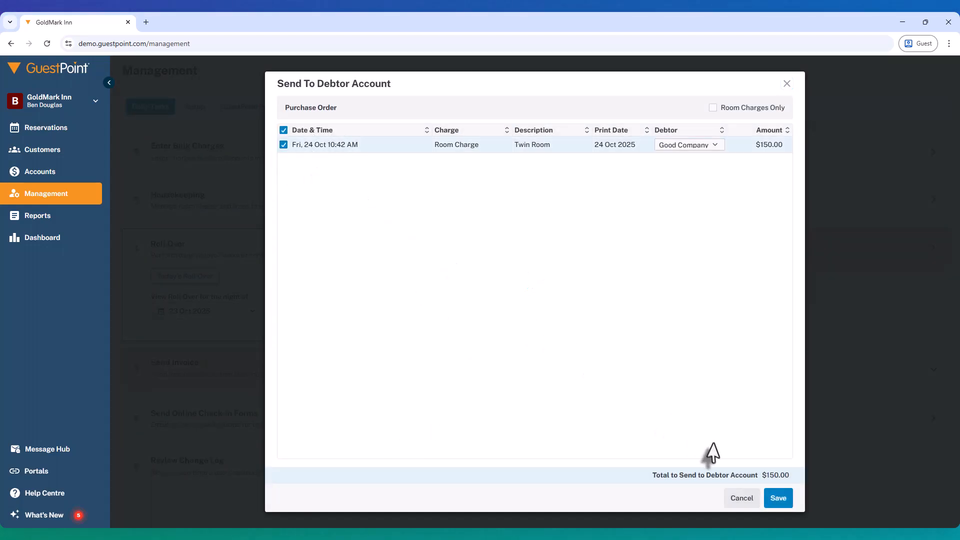
click(778, 499)
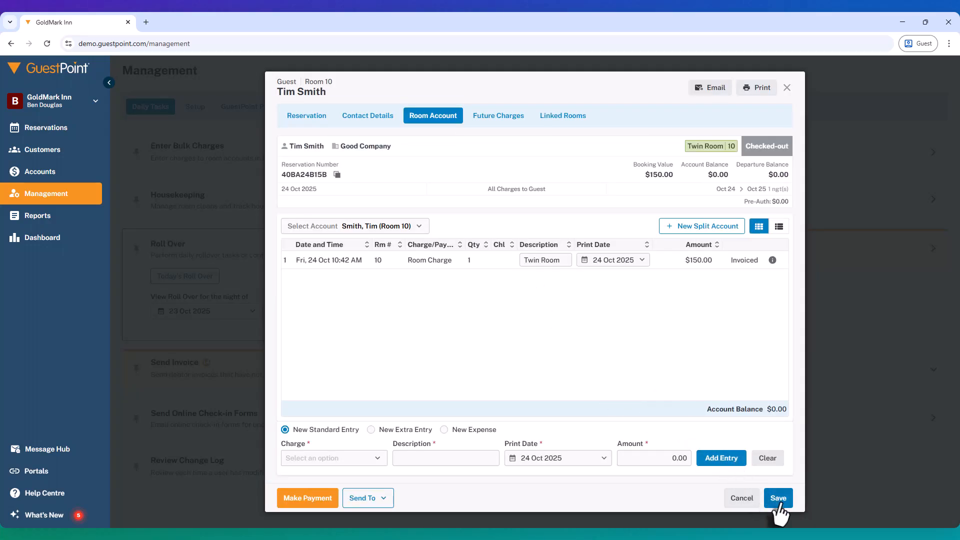
click(783, 506)
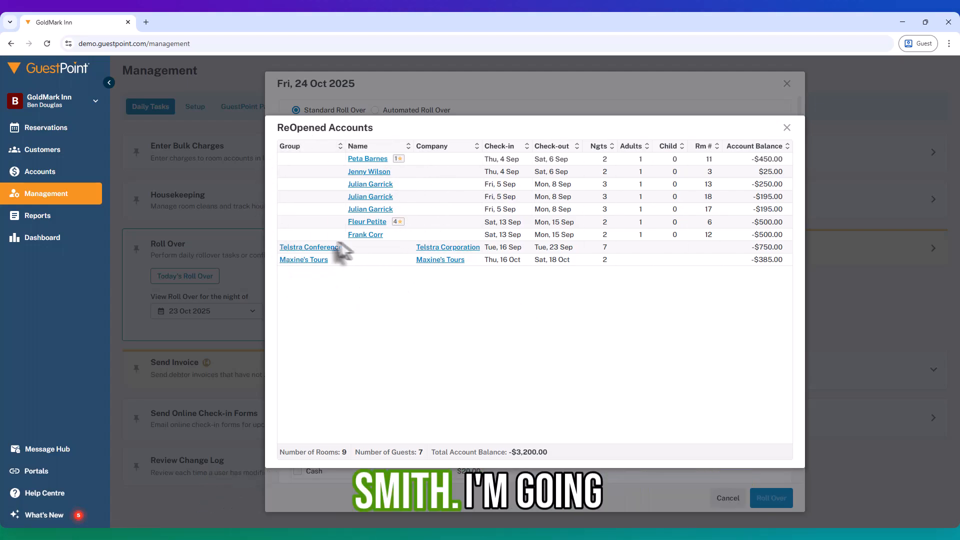
- Leave the re-opened accounts list and check the charge status in Room 10's room account from the reservations chart
click(787, 129)
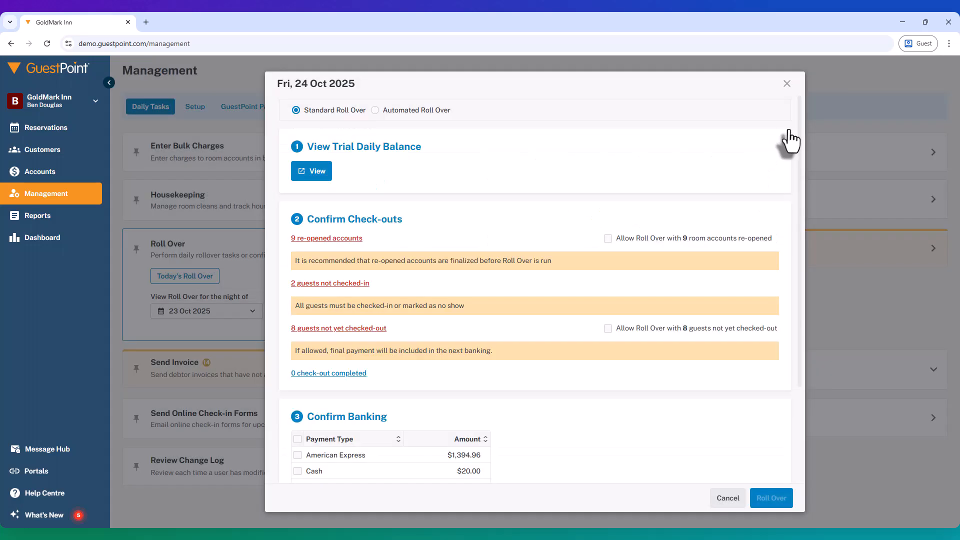
click(53, 133)
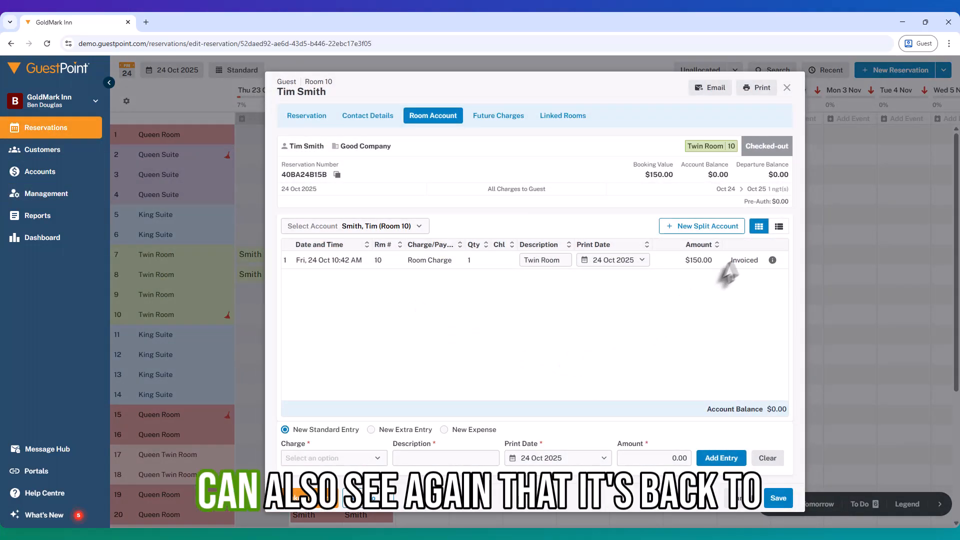
mouse_move(773, 266)
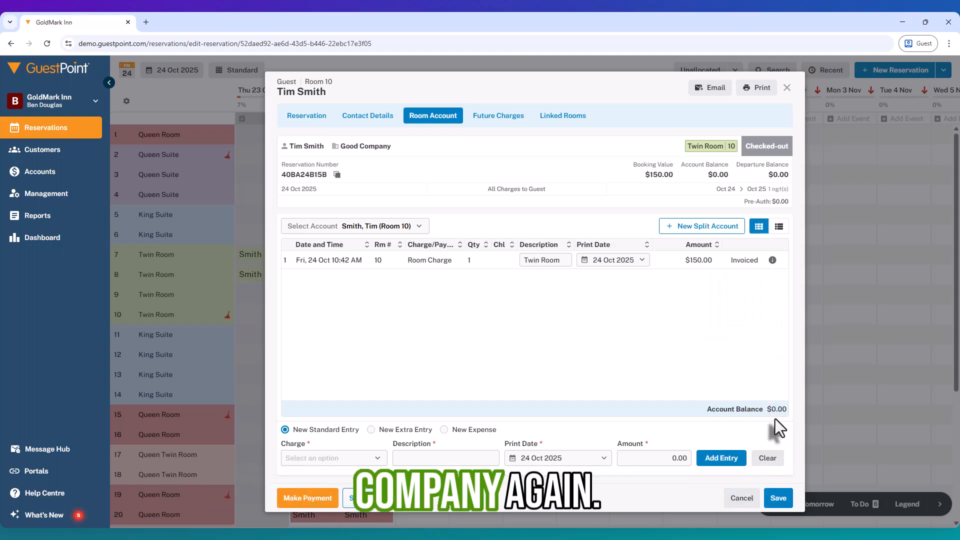
click(779, 498)
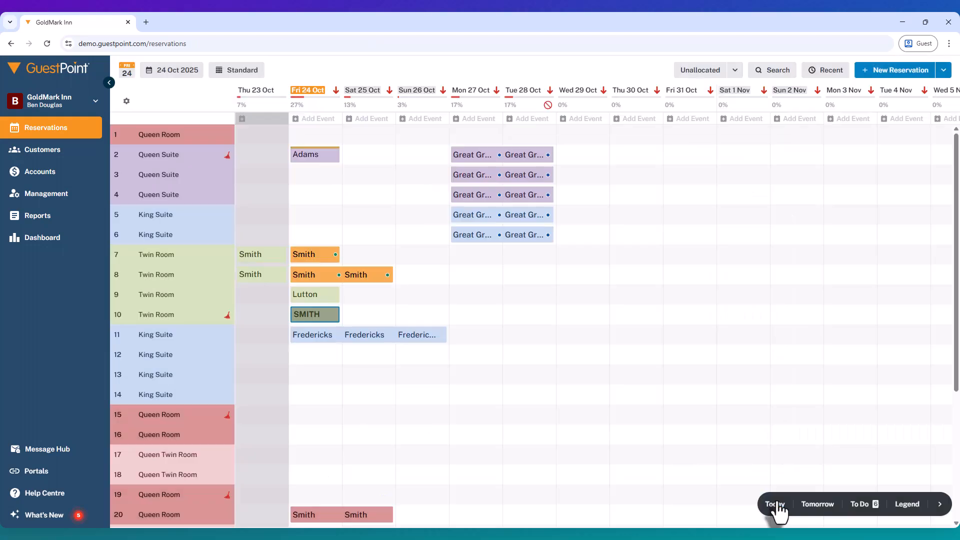
- Check Good Company's outstanding balance in its debtor details under the accounts
click(43, 175)
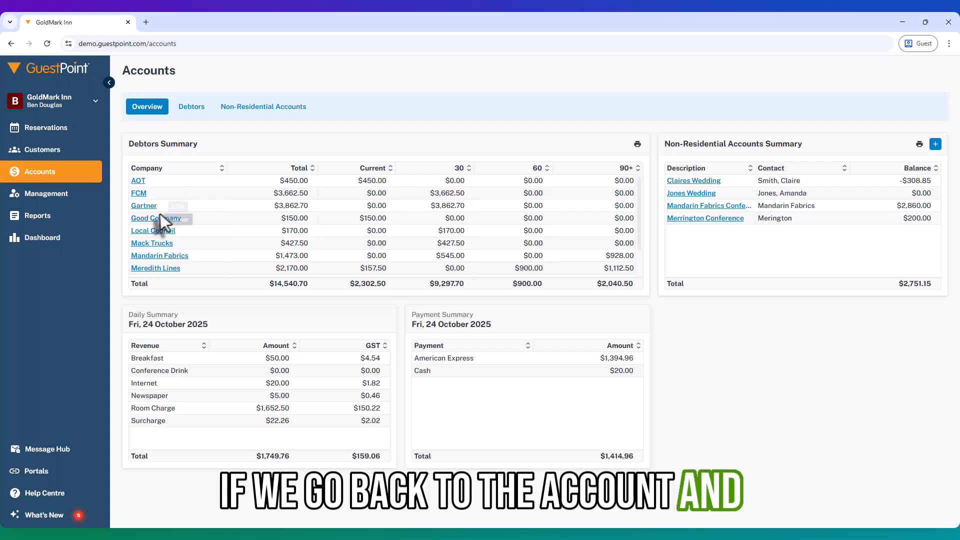
click(156, 219)
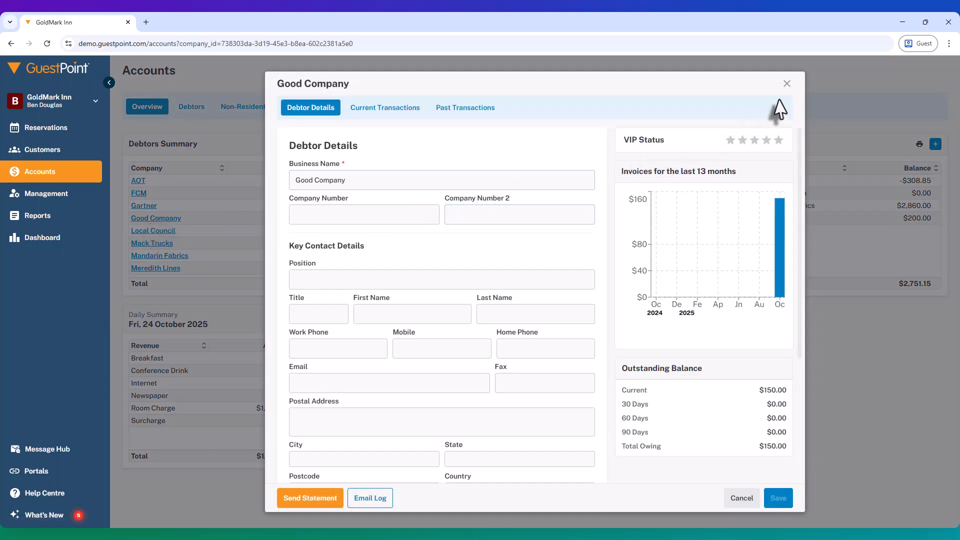
click(791, 86)
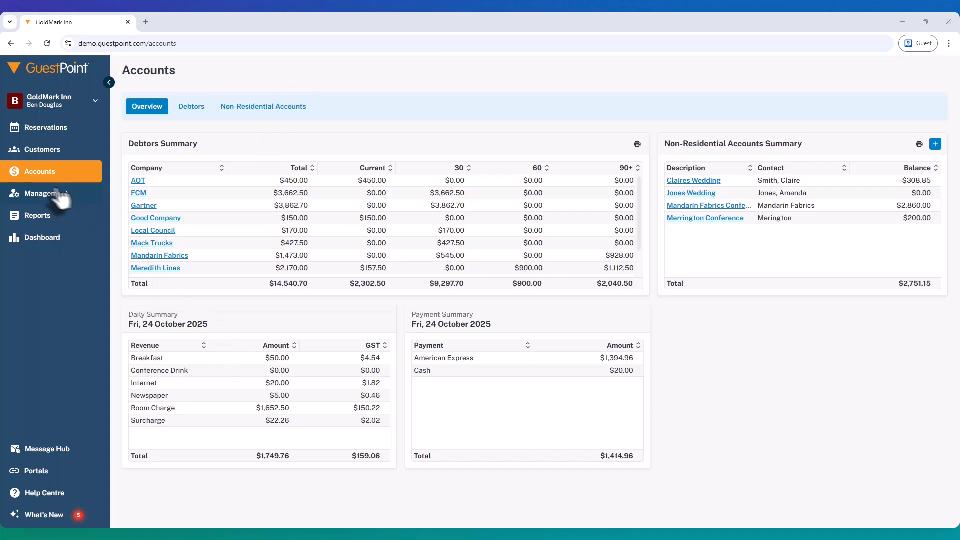
- Open Good Company's current transactions and look at the debtor accounts available for transferring its 24 Oct invoice, without saving a transfer
click(148, 219)
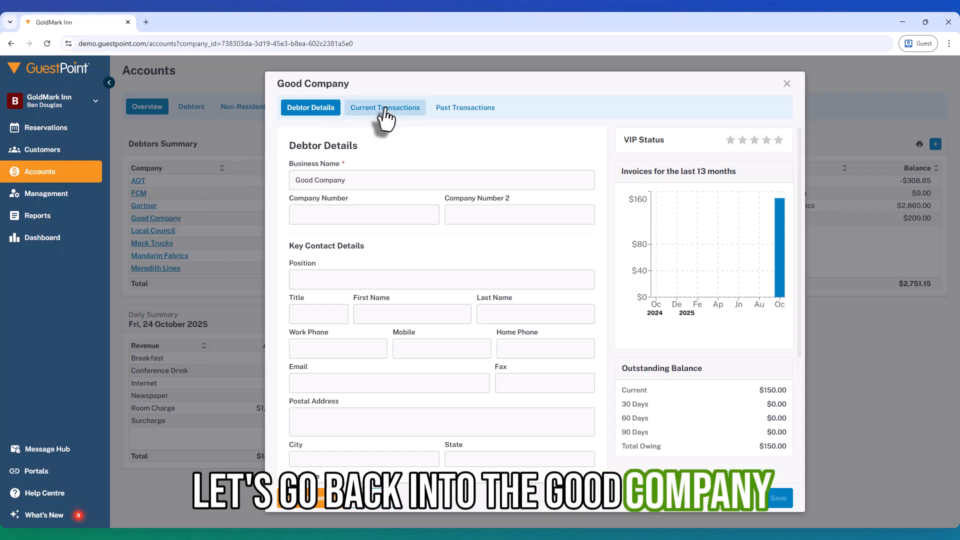
click(385, 111)
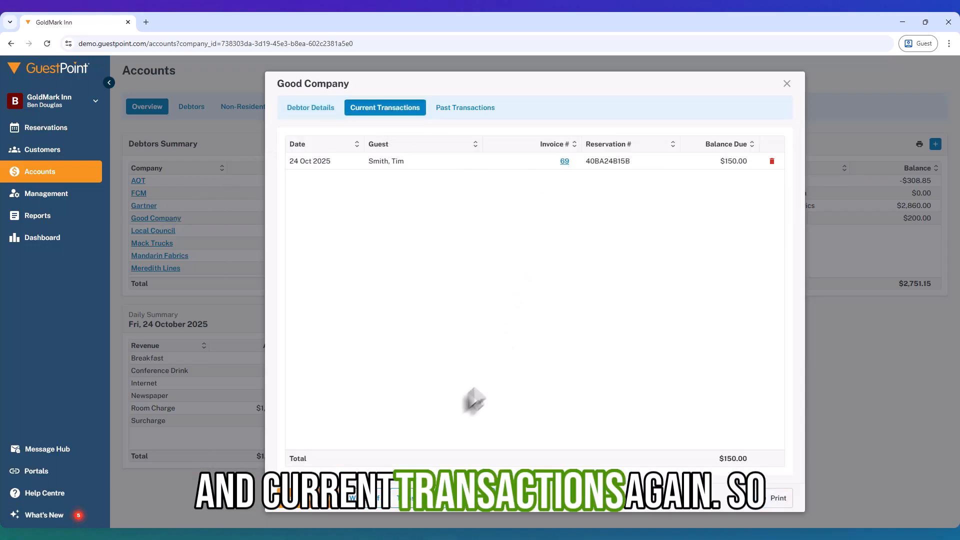
click(408, 505)
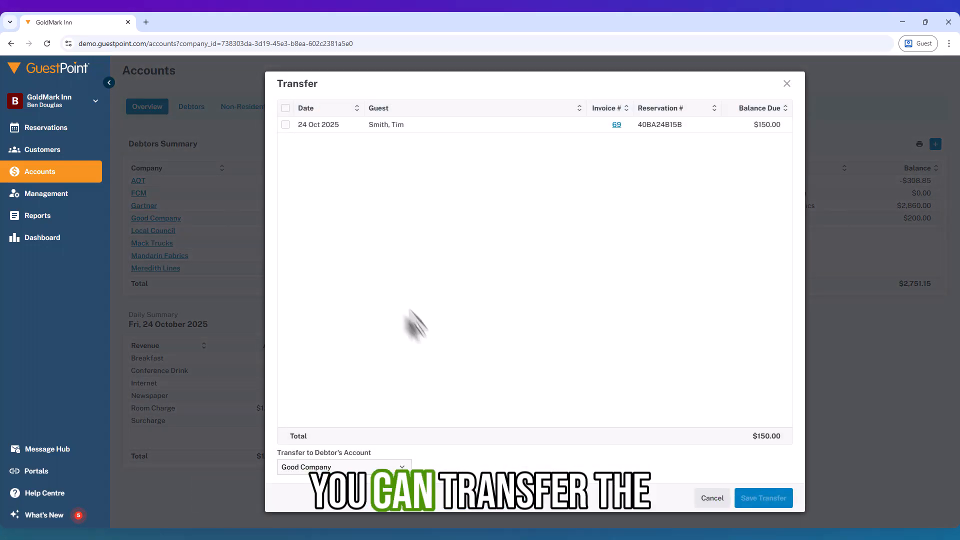
click(286, 125)
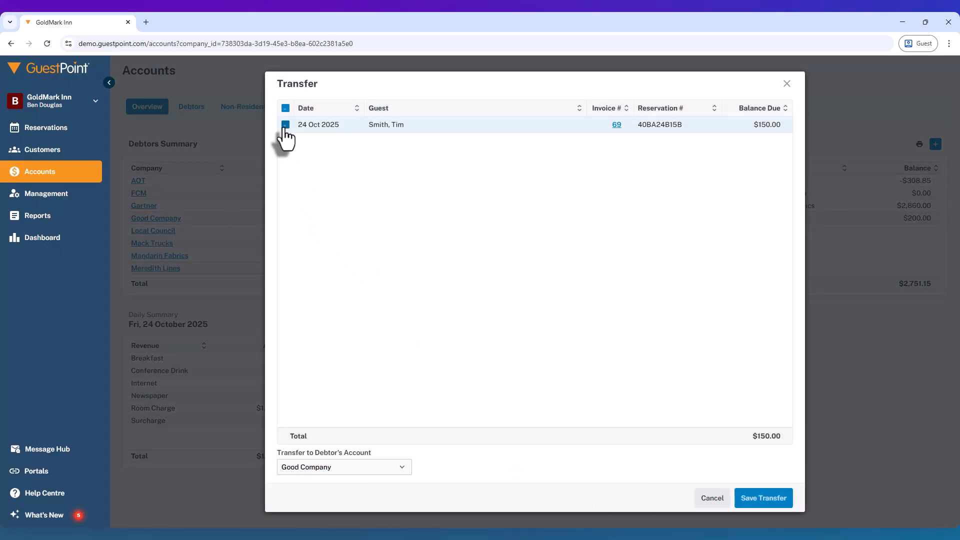
click(367, 471)
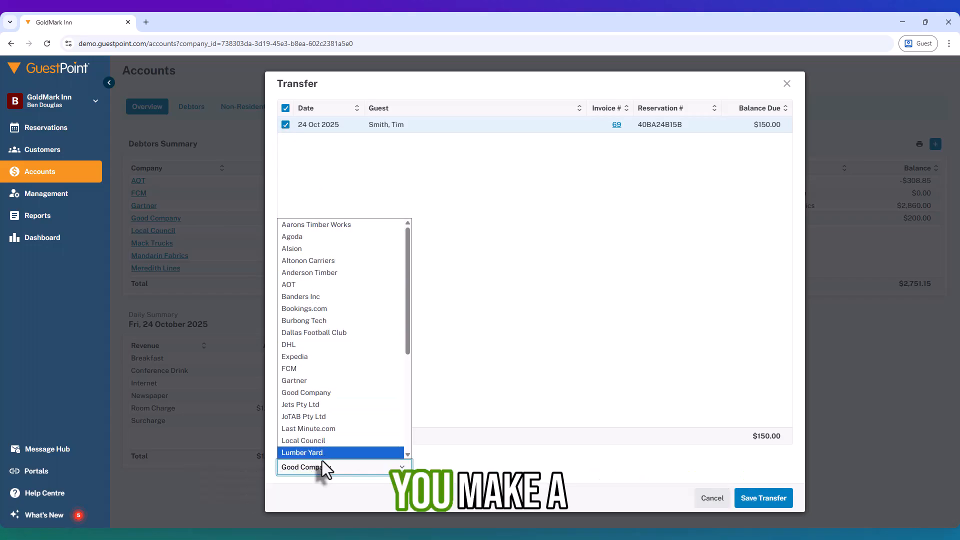
click(520, 330)
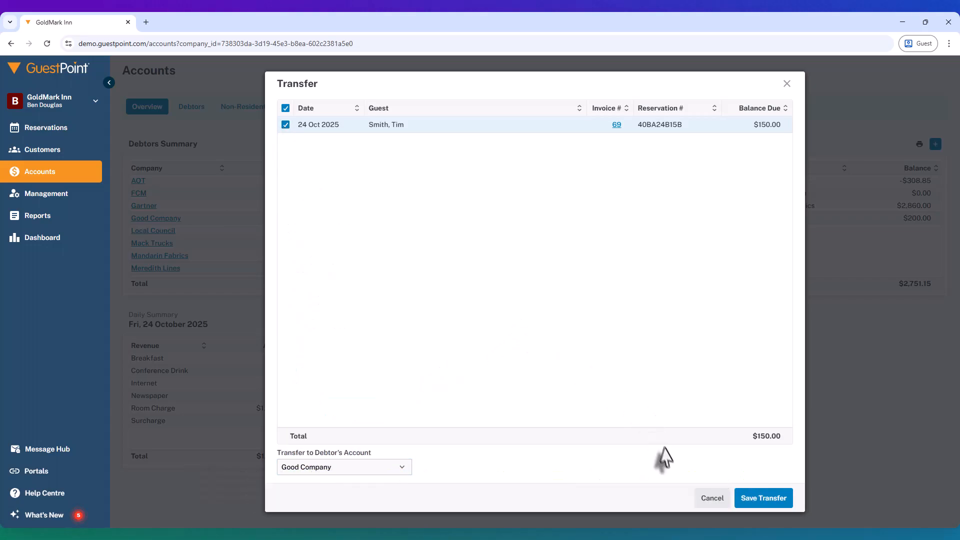
click(712, 498)
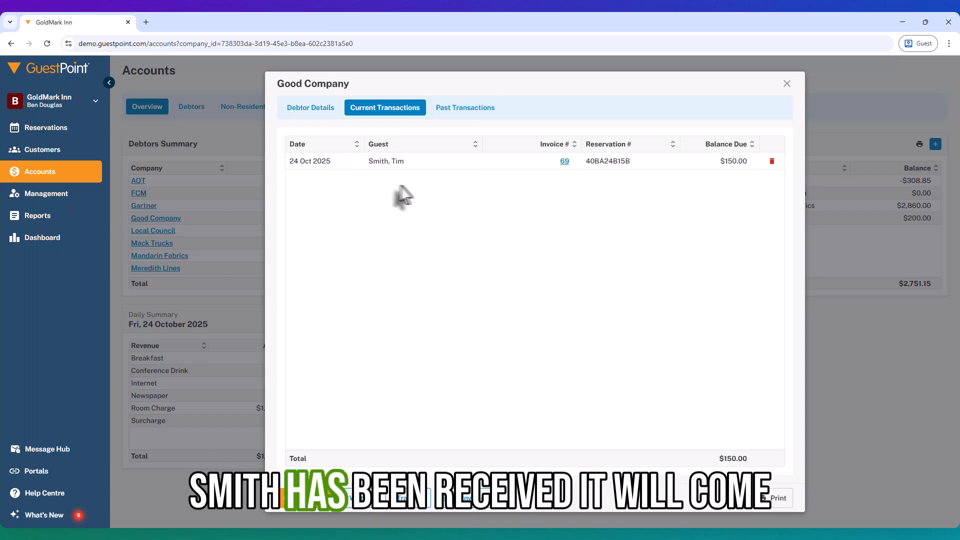
- Look over Good Company's past transactions and return to its current transactions
click(450, 114)
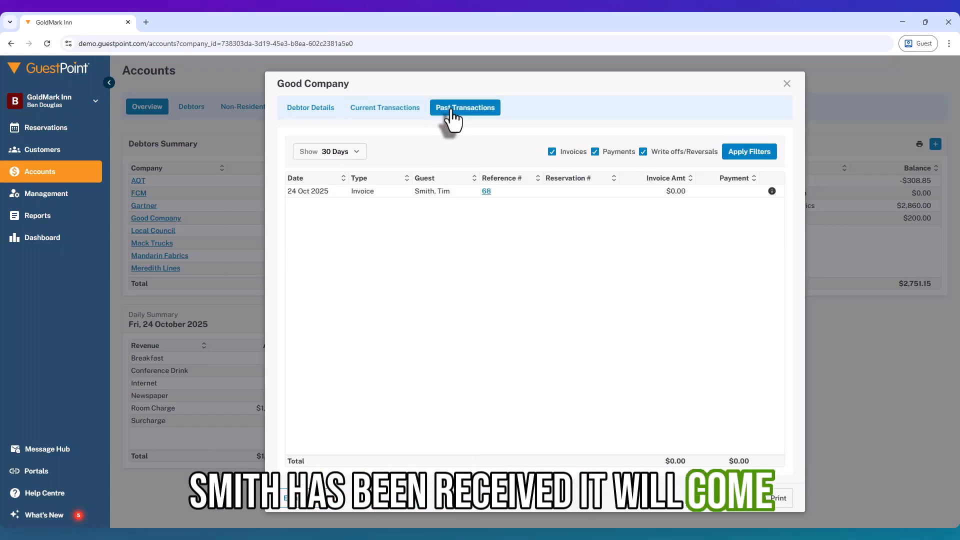
click(386, 113)
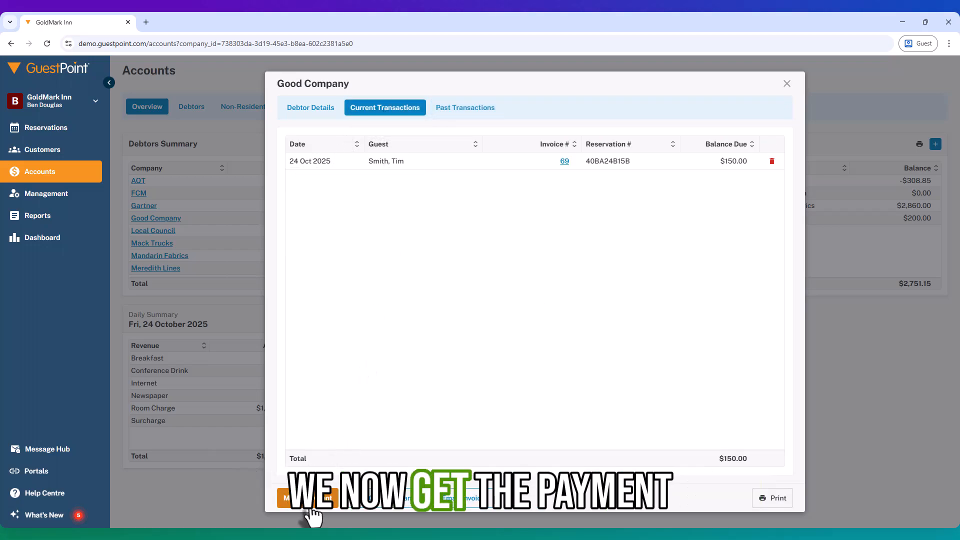
- Save a Direct Bank payment for Good Company's 24 Oct invoice, with a reference number in the description and a 150.00 discount
click(300, 498)
click(305, 409)
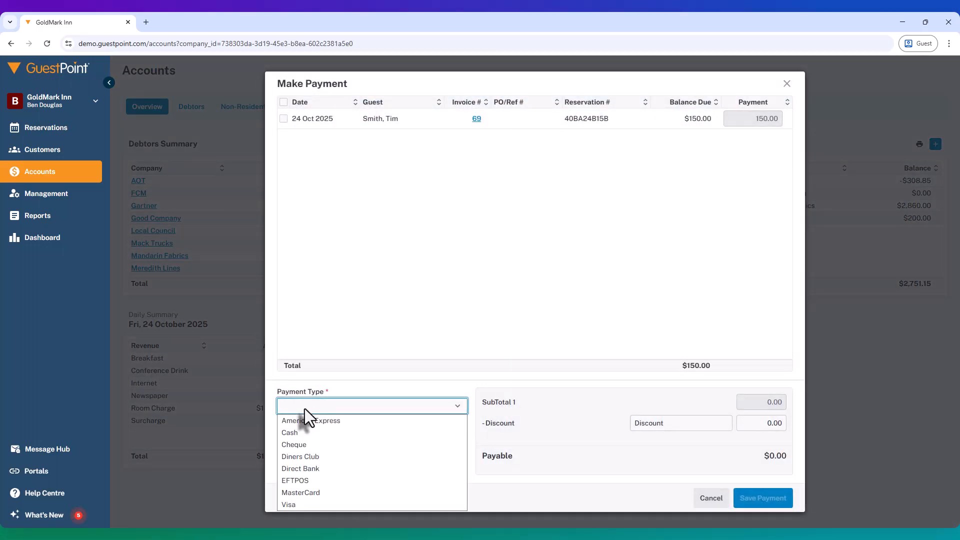
click(306, 468)
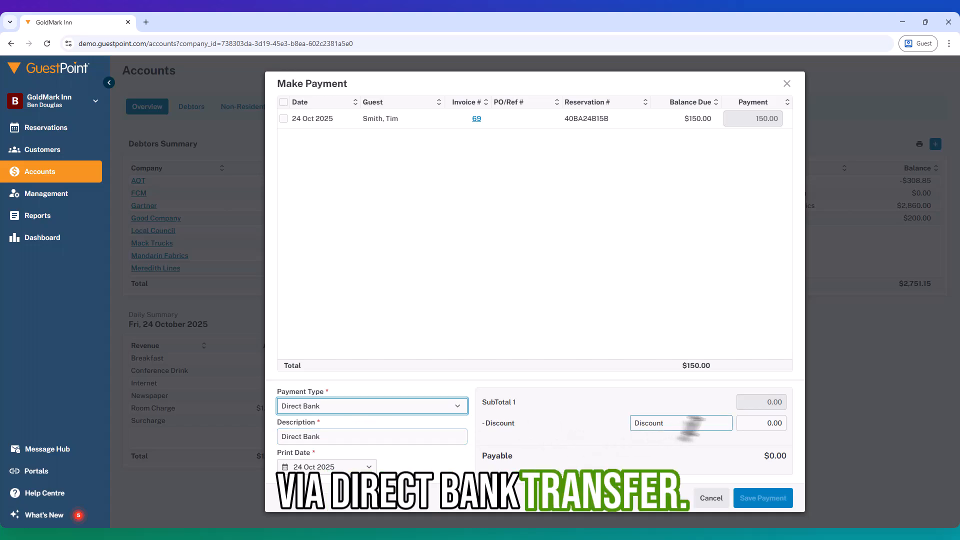
click(753, 424)
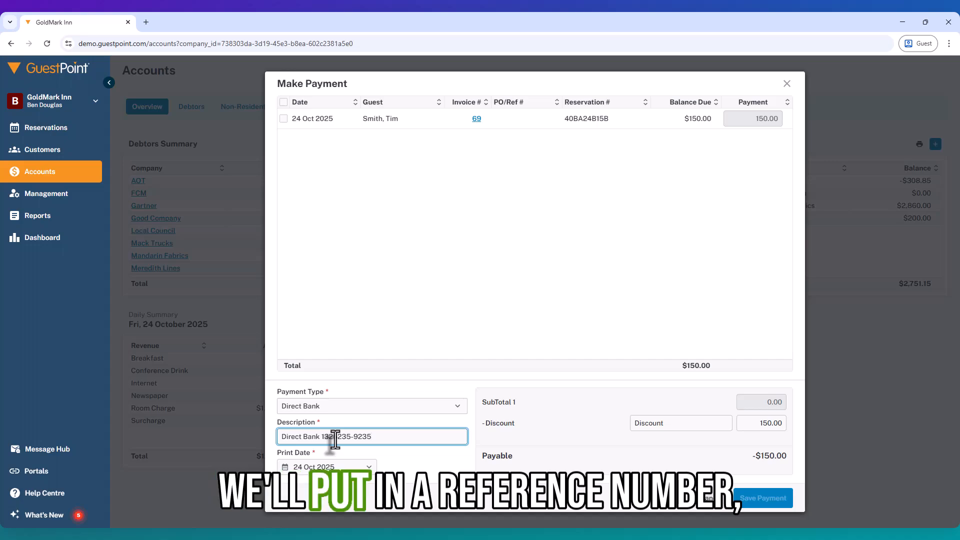
text(5-9235)
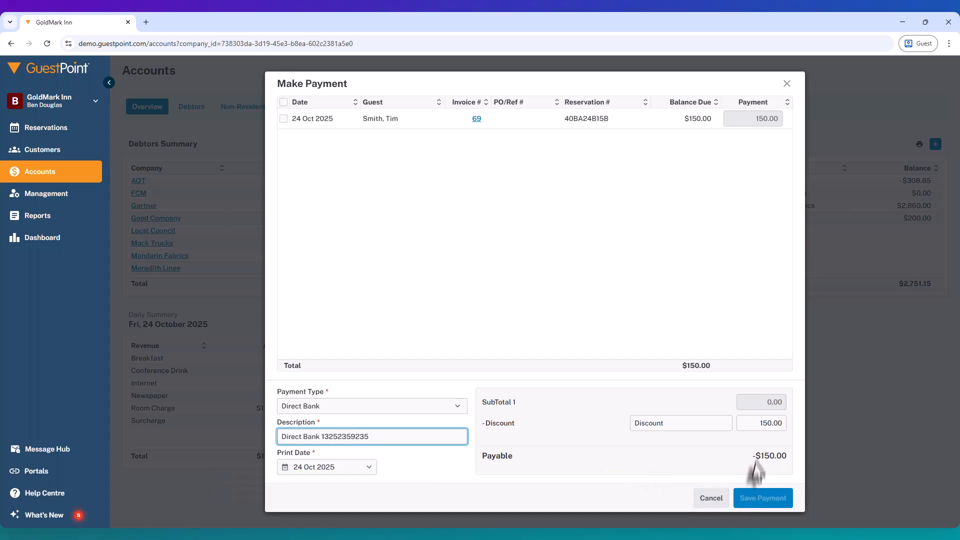
click(284, 119)
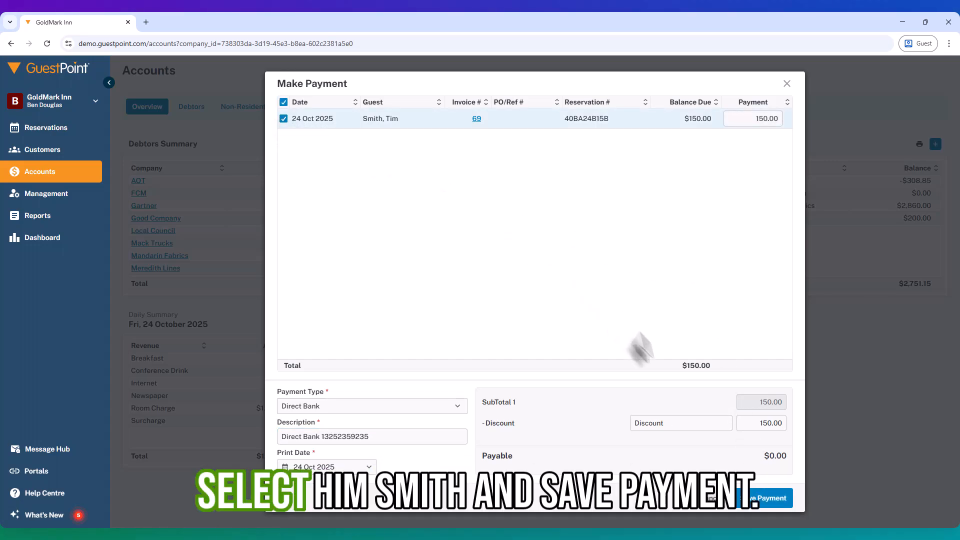
click(758, 505)
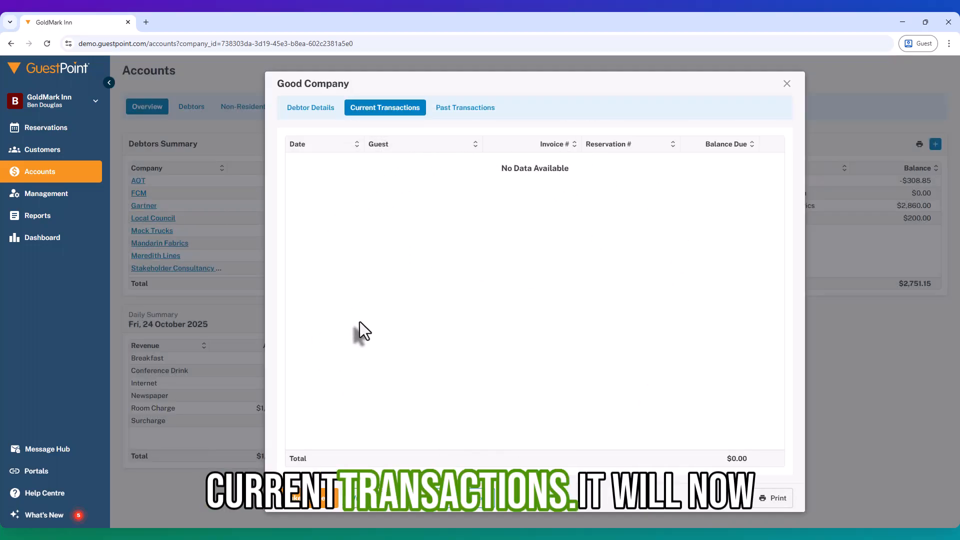
- Check Good Company's past transactions for the invoice and payment entries and close the debtor
click(454, 112)
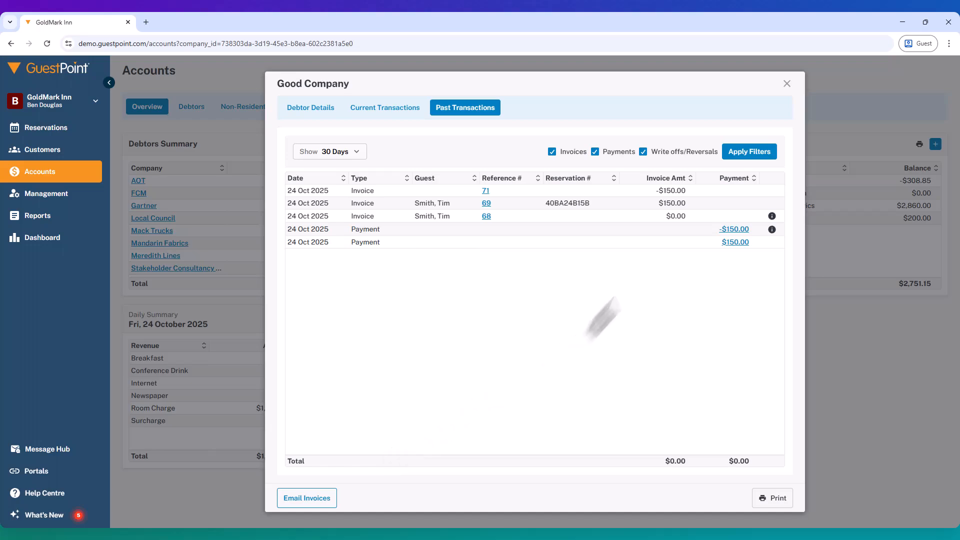
click(787, 86)
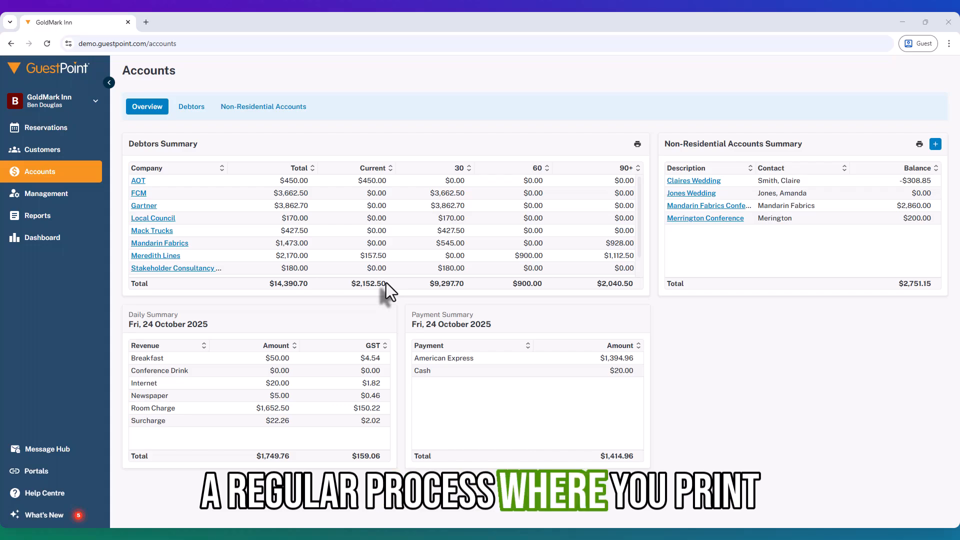
- Preview the printable Aged Debtors Report from the Debtors Summary, close it and view FCM's current transactions
click(638, 144)
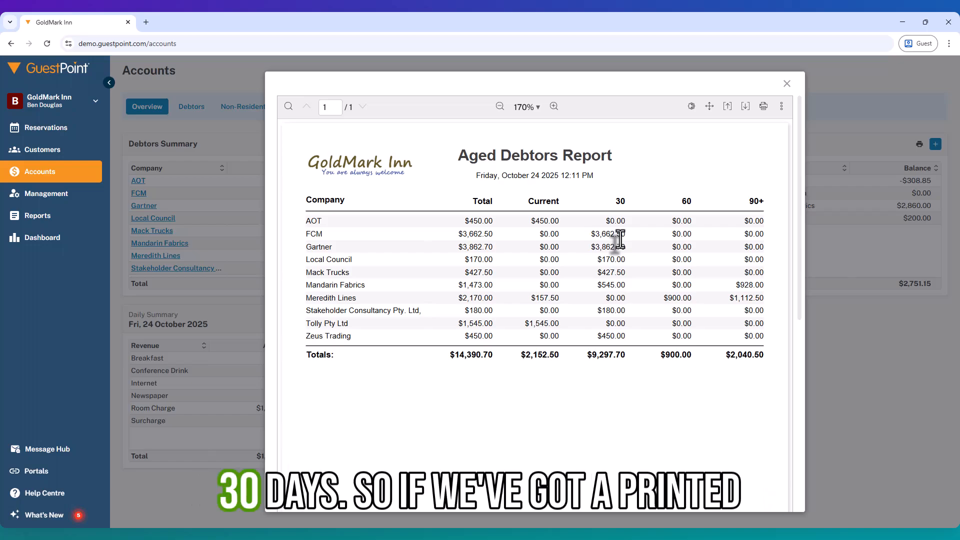
click(787, 83)
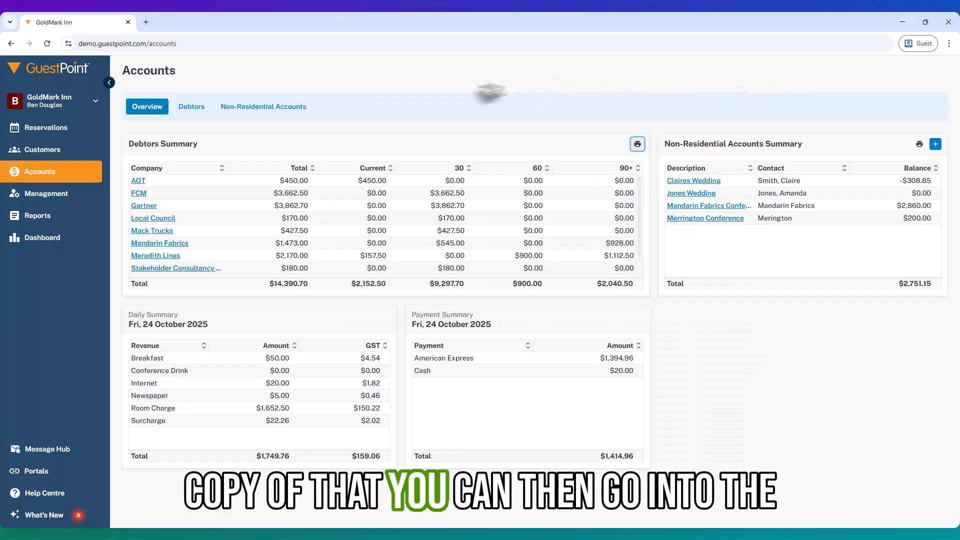
click(139, 193)
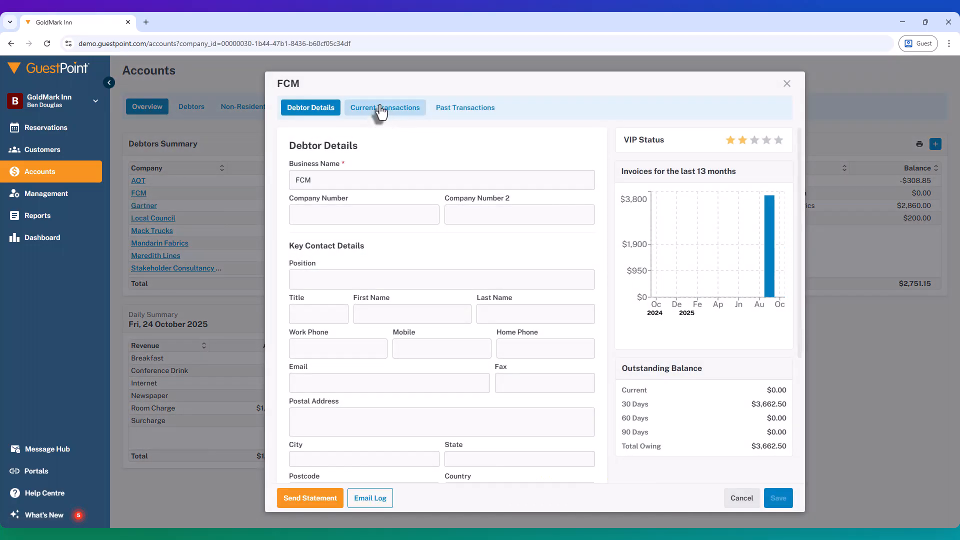
click(382, 111)
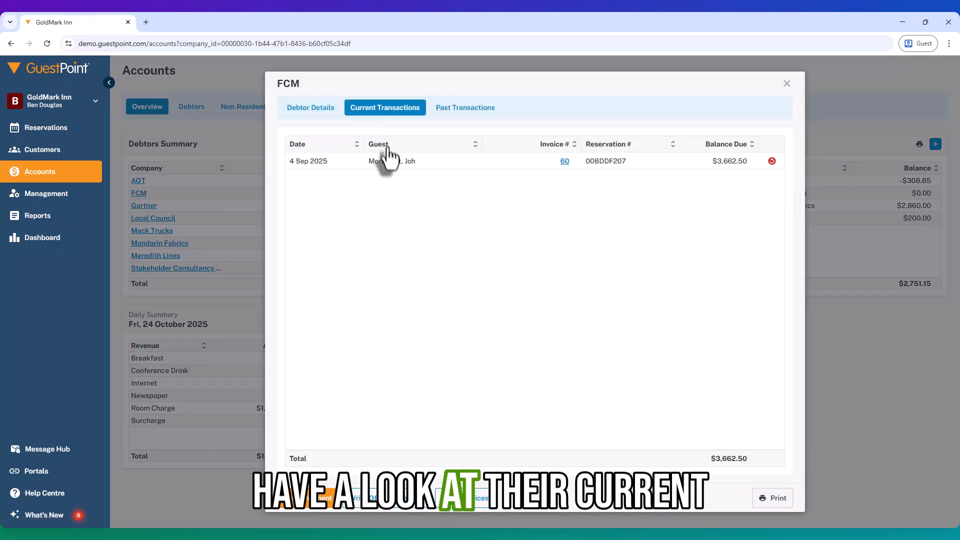